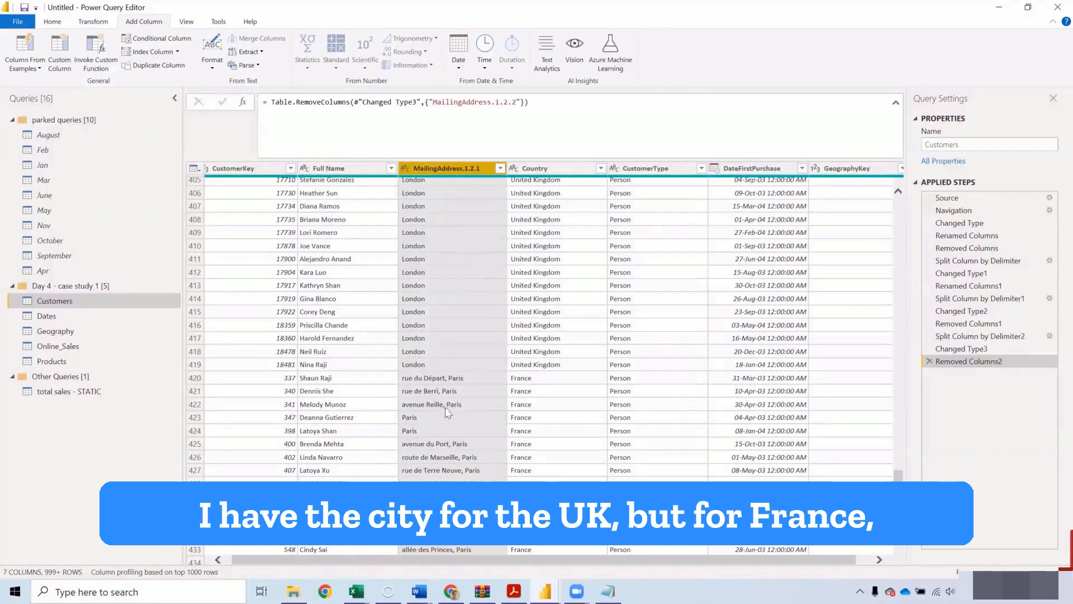
Examine the MailingAddress.1.2.1 values across the United Kingdom, France and United States rows
scroll(448, 413, down, 10)
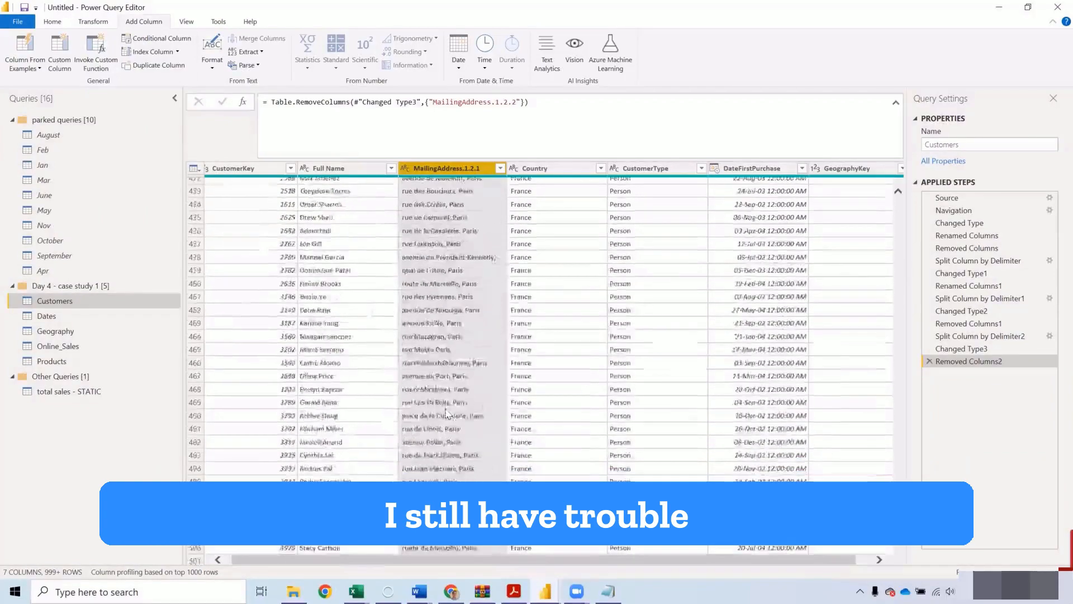
scroll(447, 412, down, 20)
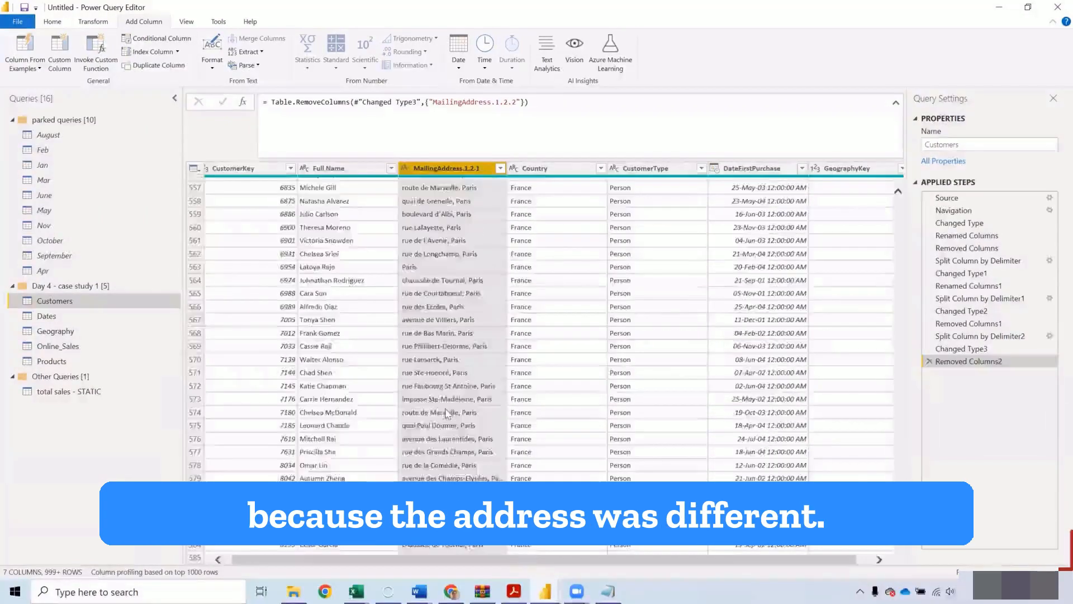
scroll(448, 413, down, 20)
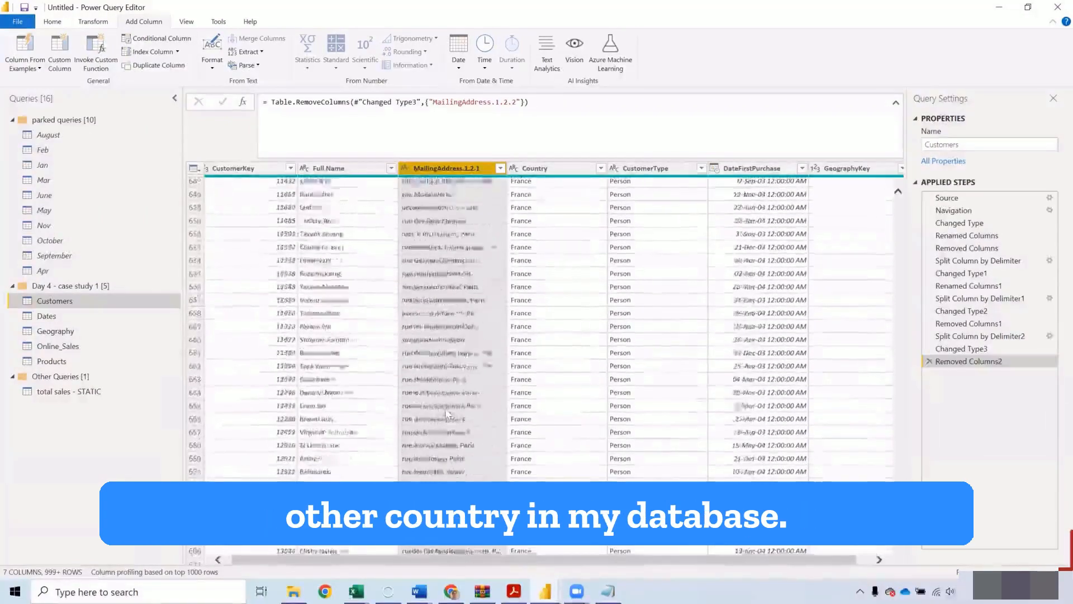
scroll(447, 412, down, 20)
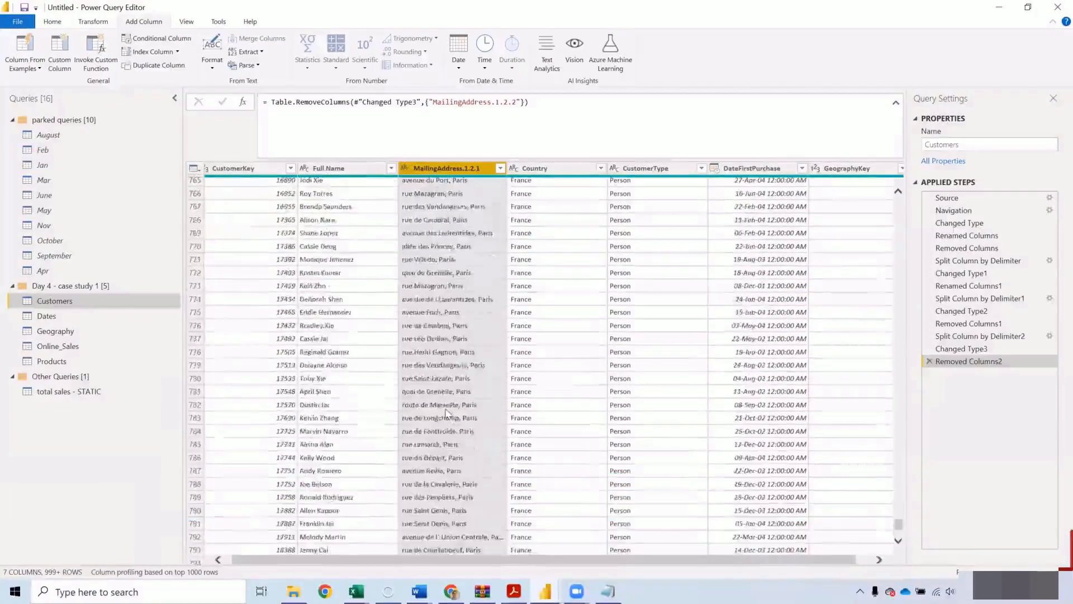
scroll(447, 412, down, 10)
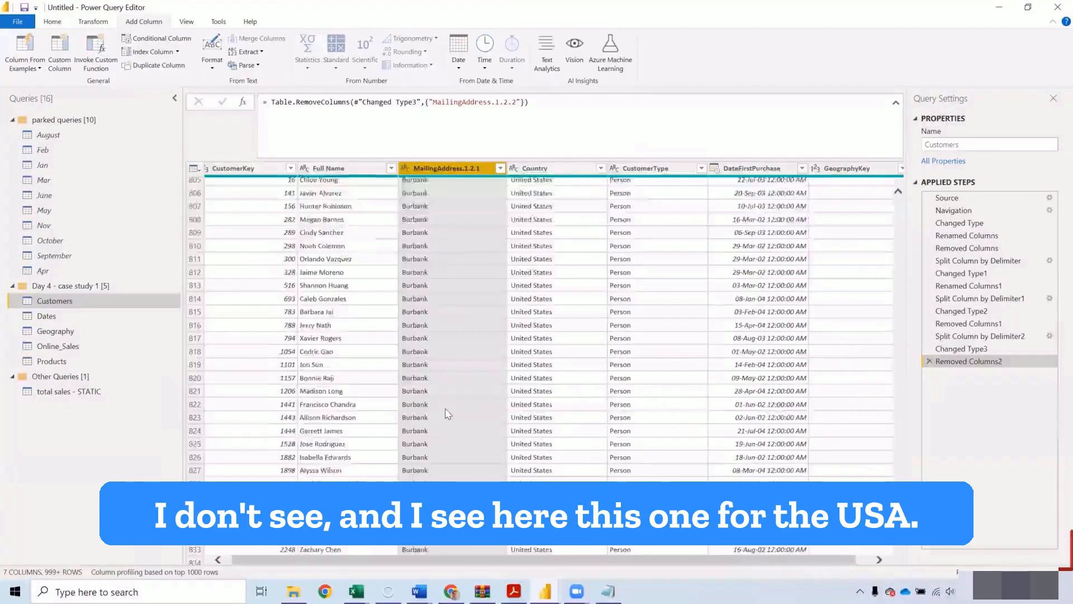
scroll(447, 413, up, 3)
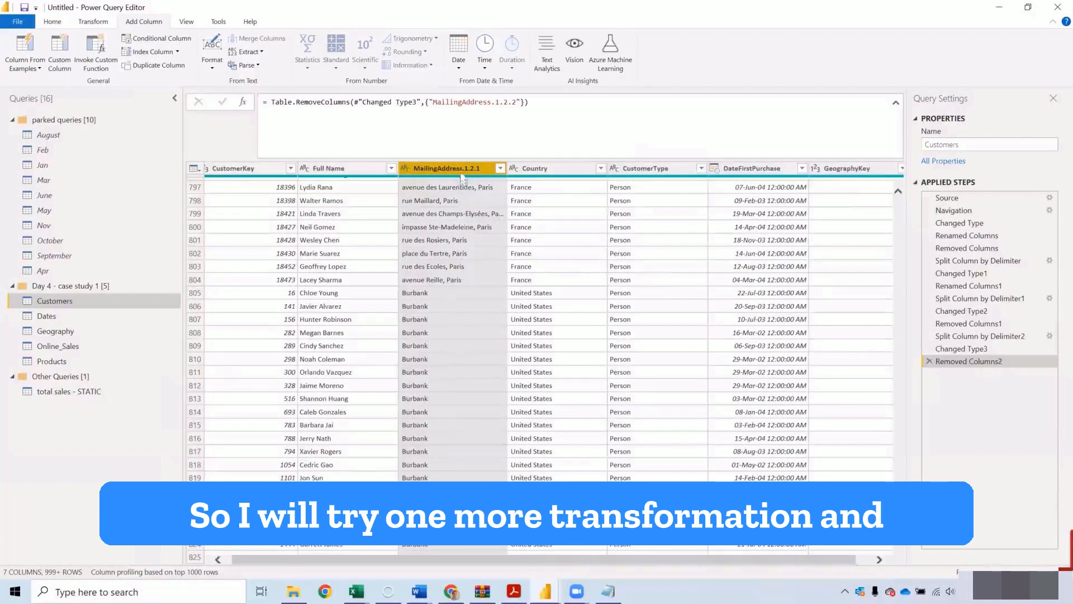
scroll(453, 240, up, 20)
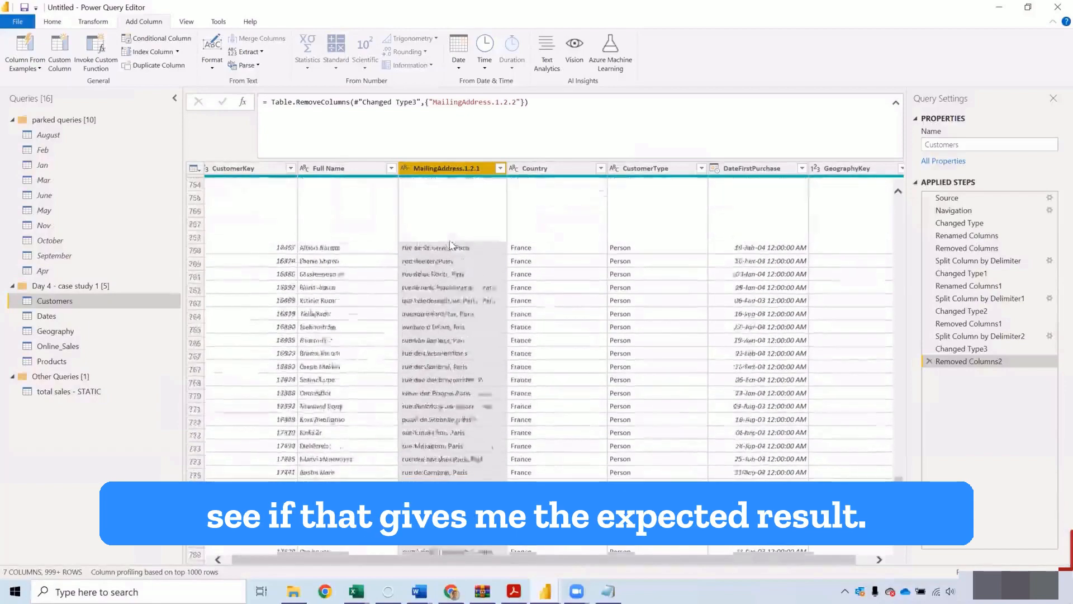
scroll(451, 245, up, 20)
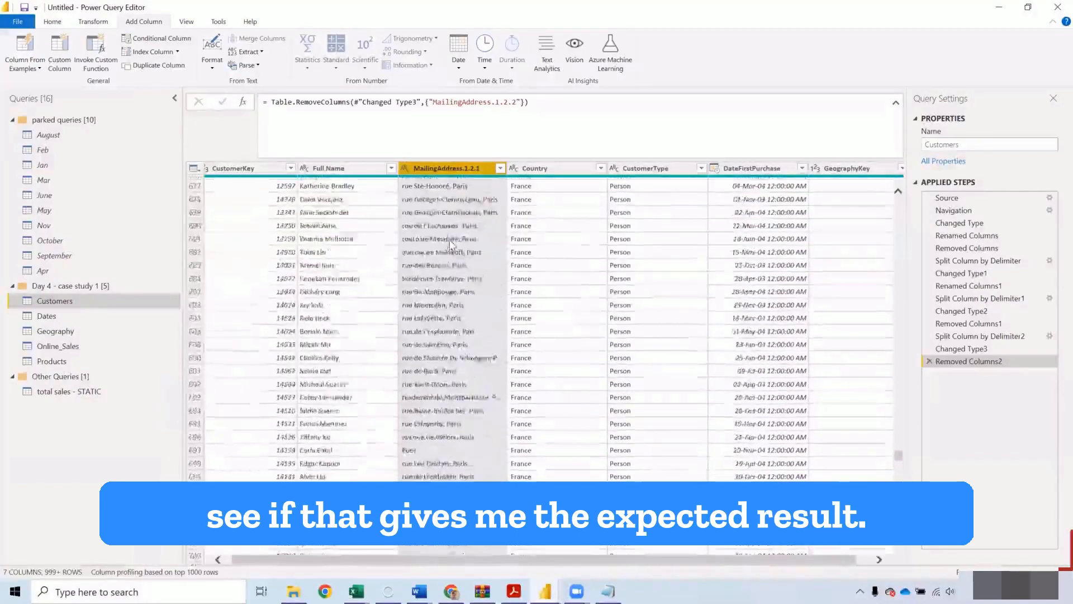
Split the MailingAddress.1.2.1 column by comma at the left-most delimiter
right_click(452, 168)
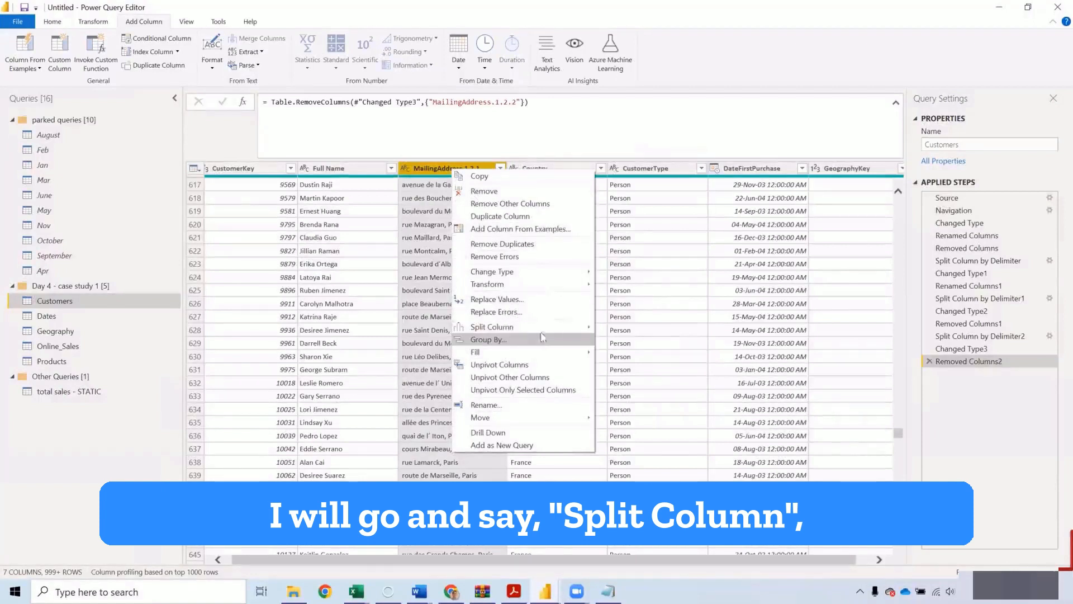
mouse_move(541, 327)
click(647, 333)
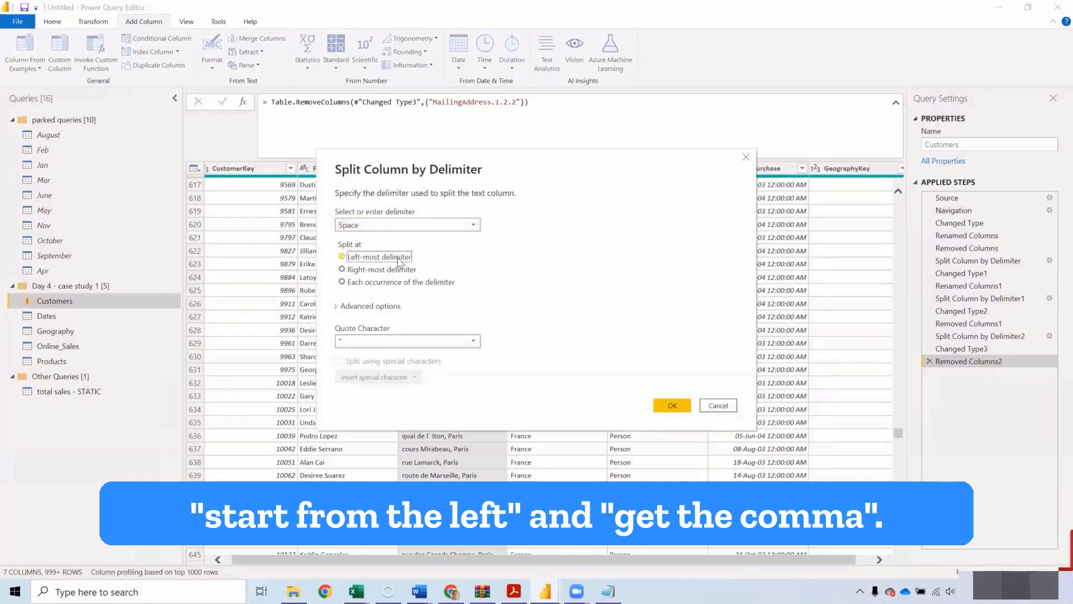
click(404, 225)
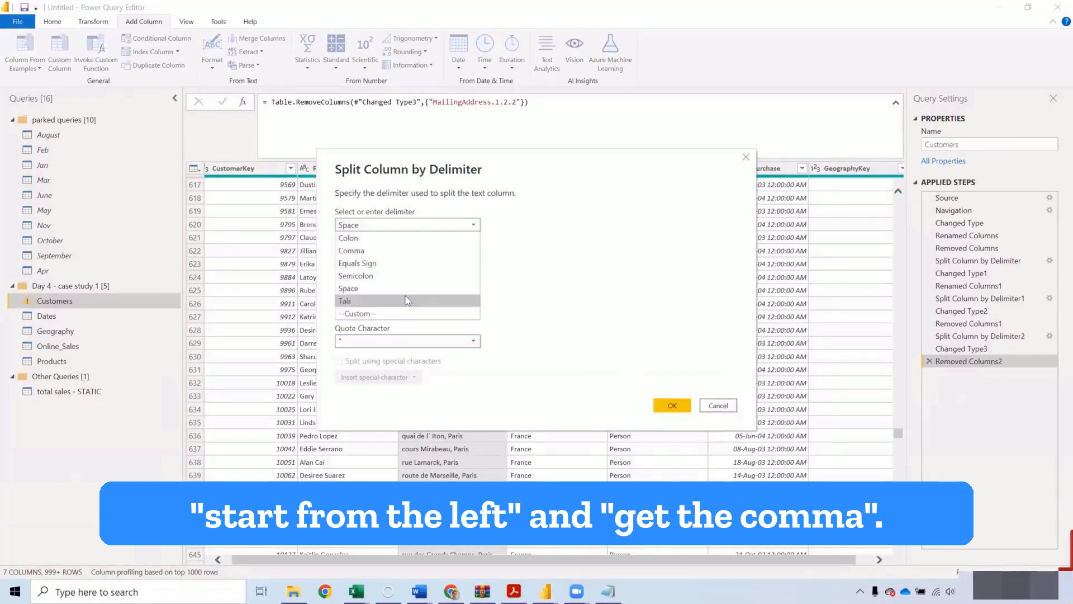
click(413, 252)
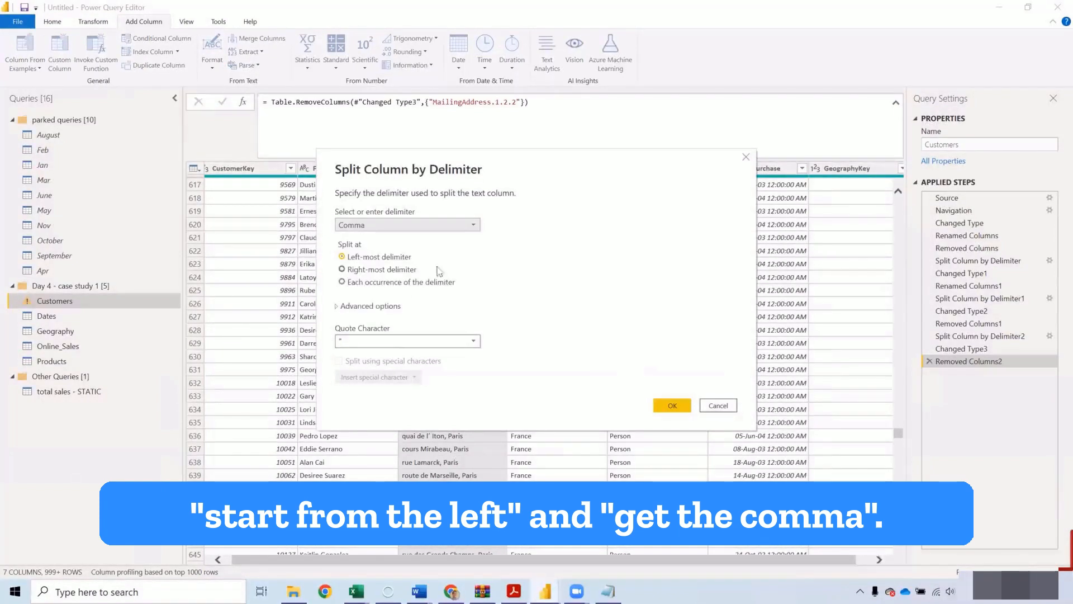
click(671, 404)
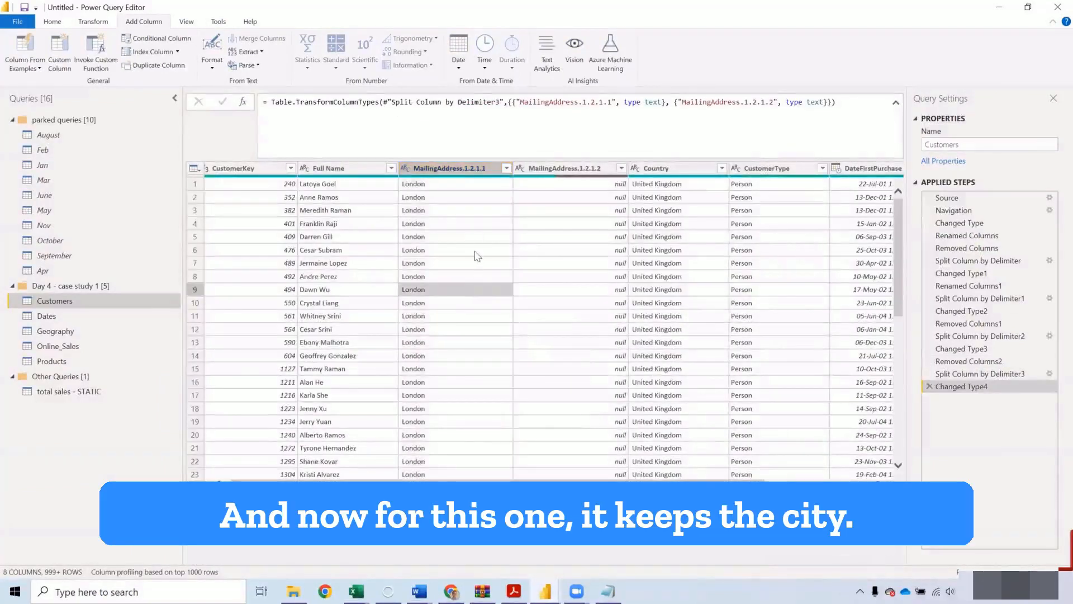
Check the split columns down to the France rows and start a conditional column testing whether MailingAddress.1.2.1.2 equals null
scroll(476, 256, down, 3)
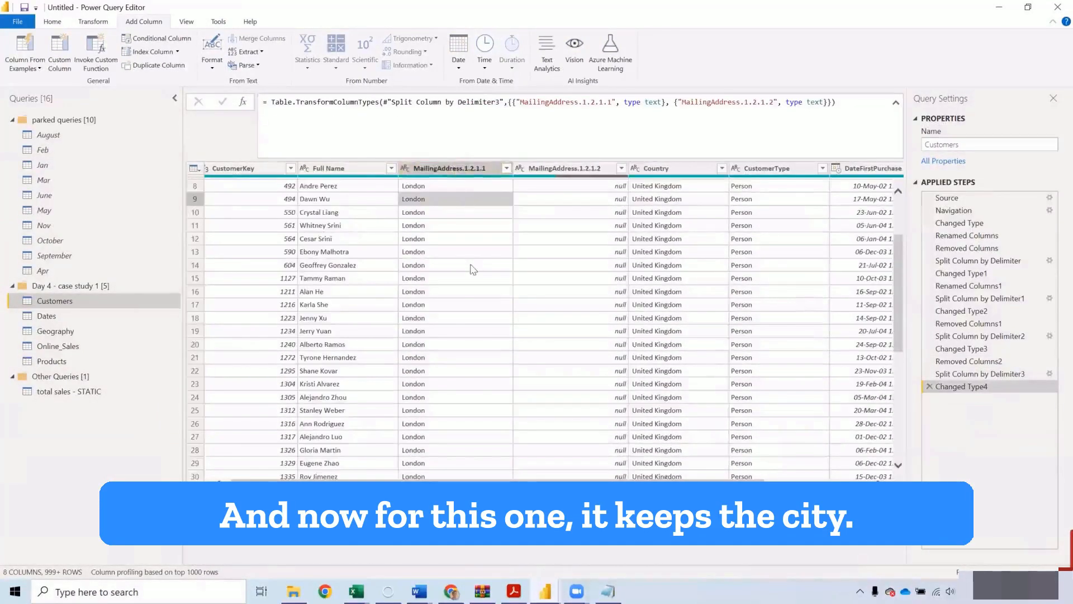
scroll(472, 270, down, 20)
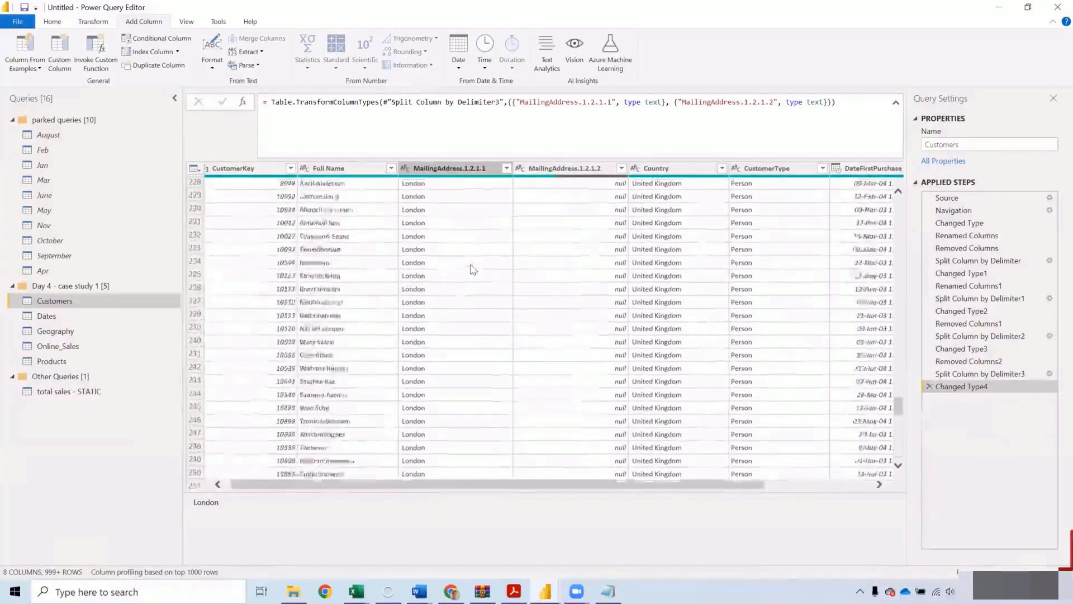
scroll(472, 270, down, 20)
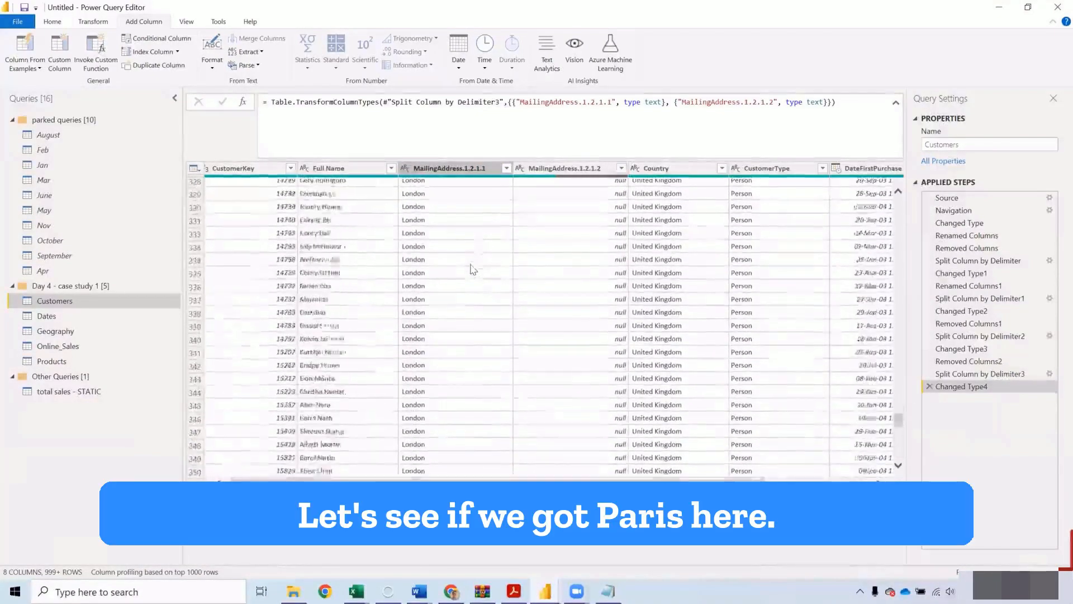
scroll(473, 269, down, 20)
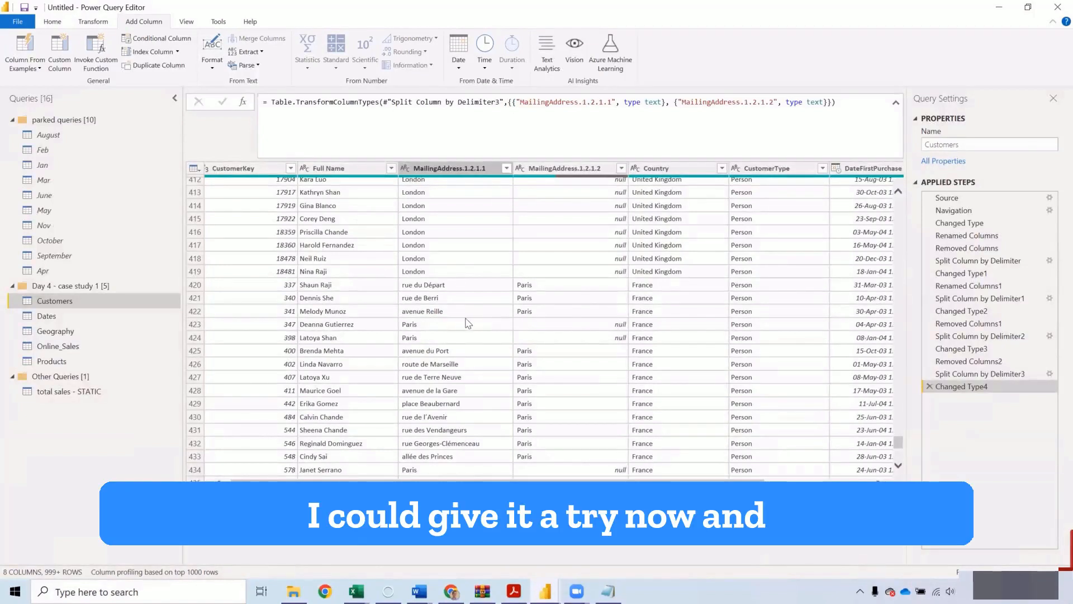
click(449, 168)
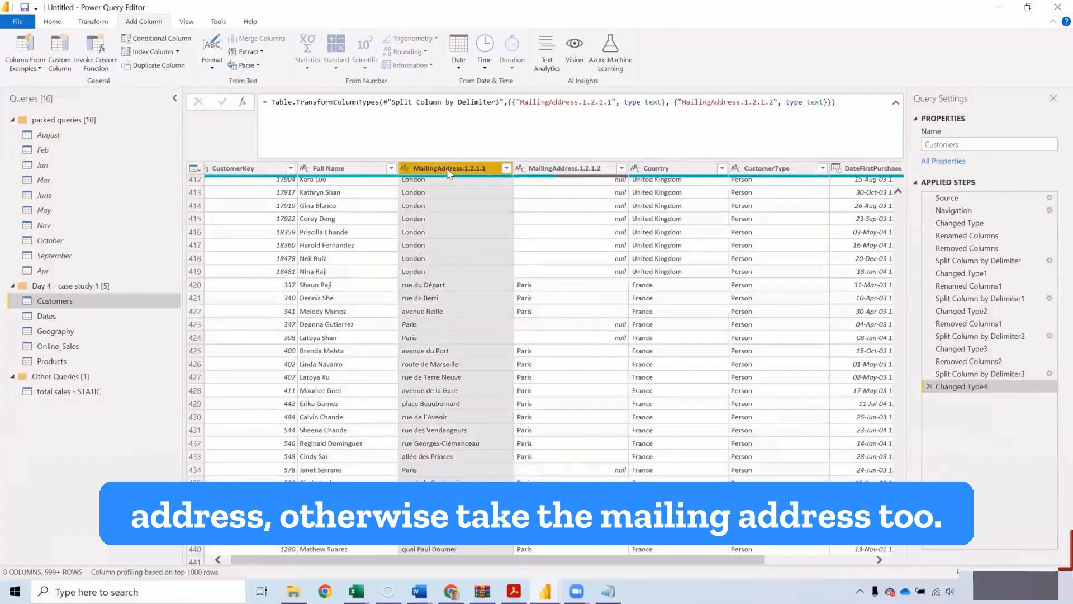
click(564, 168)
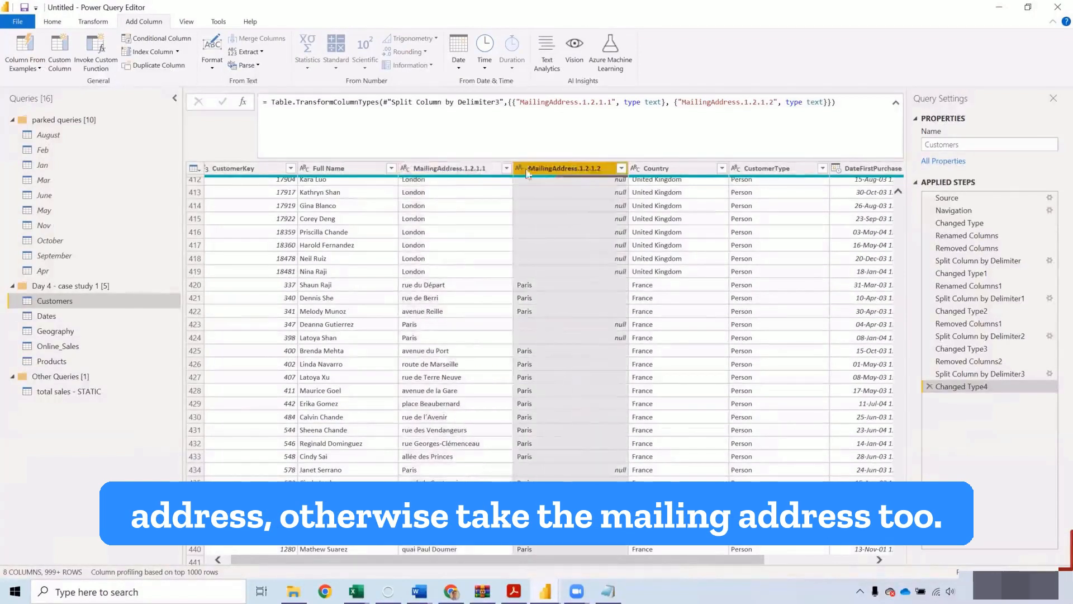
click(447, 169)
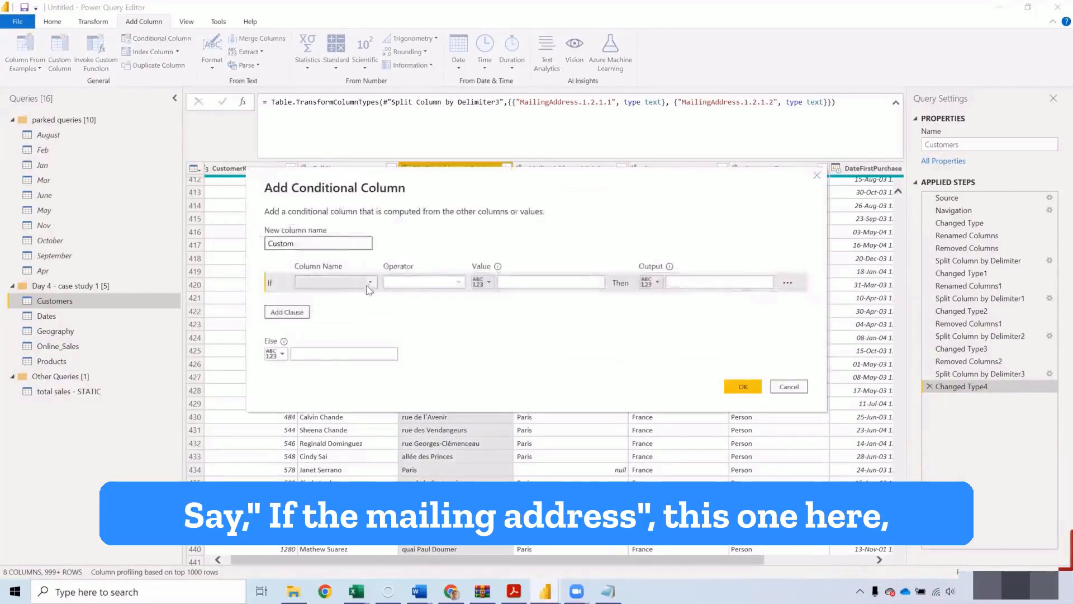
click(358, 283)
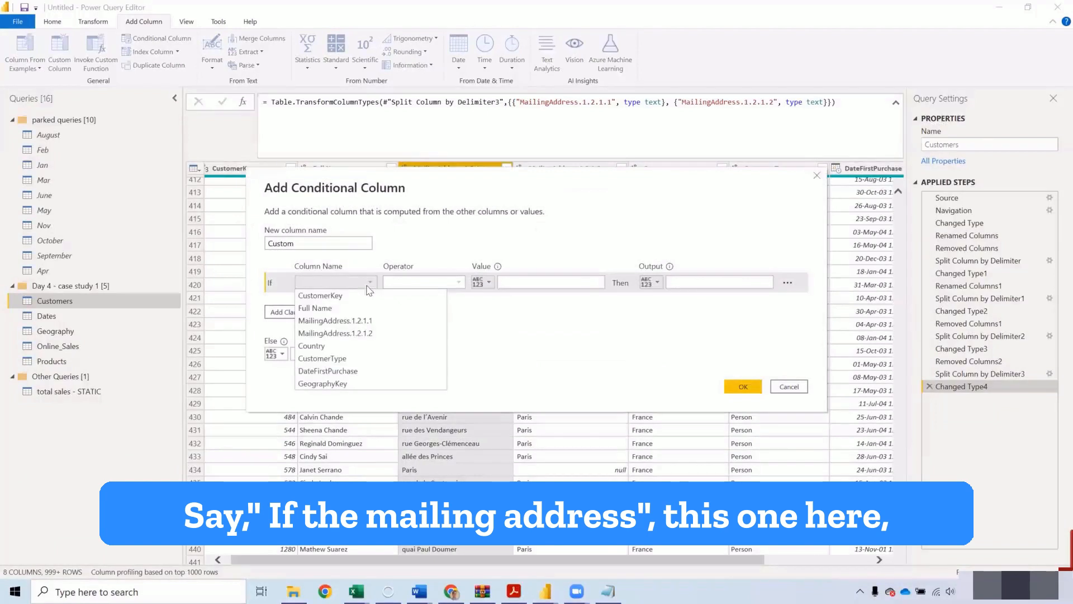
click(384, 329)
drag(497, 188, 772, 339)
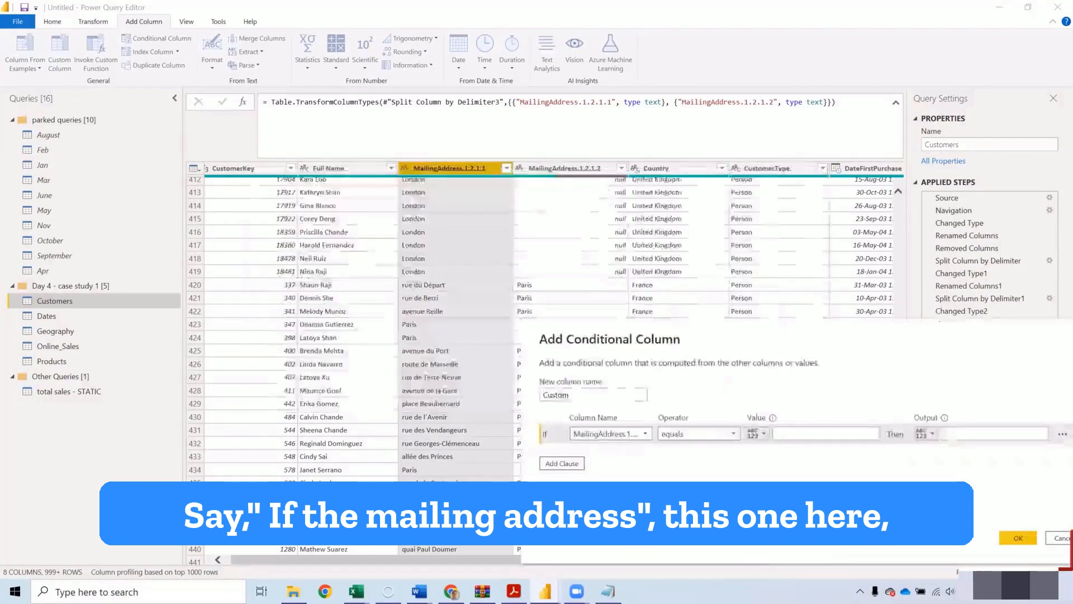
click(782, 435)
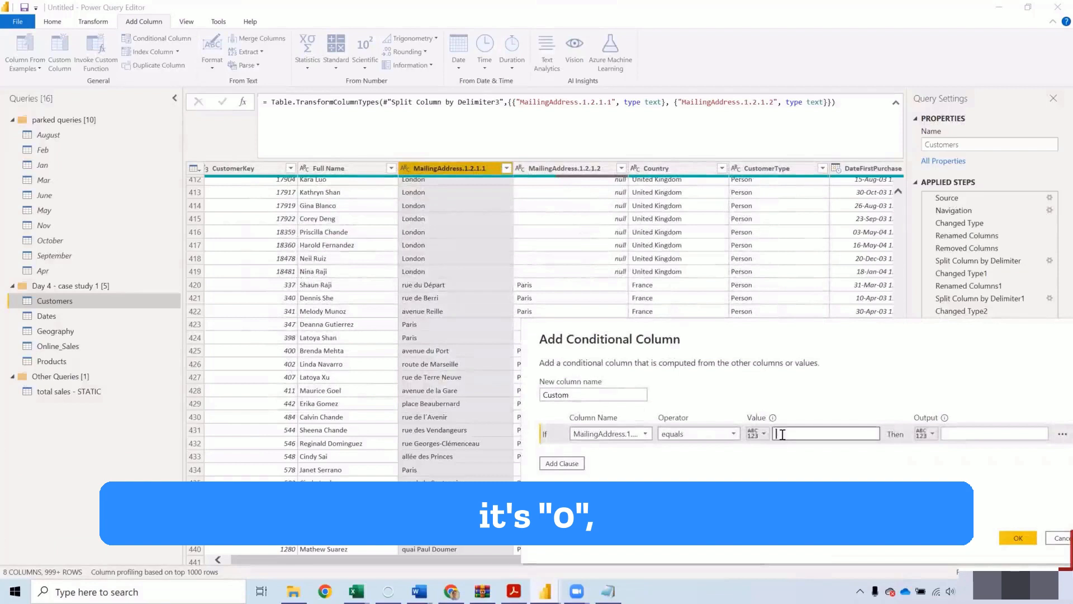
text(null)
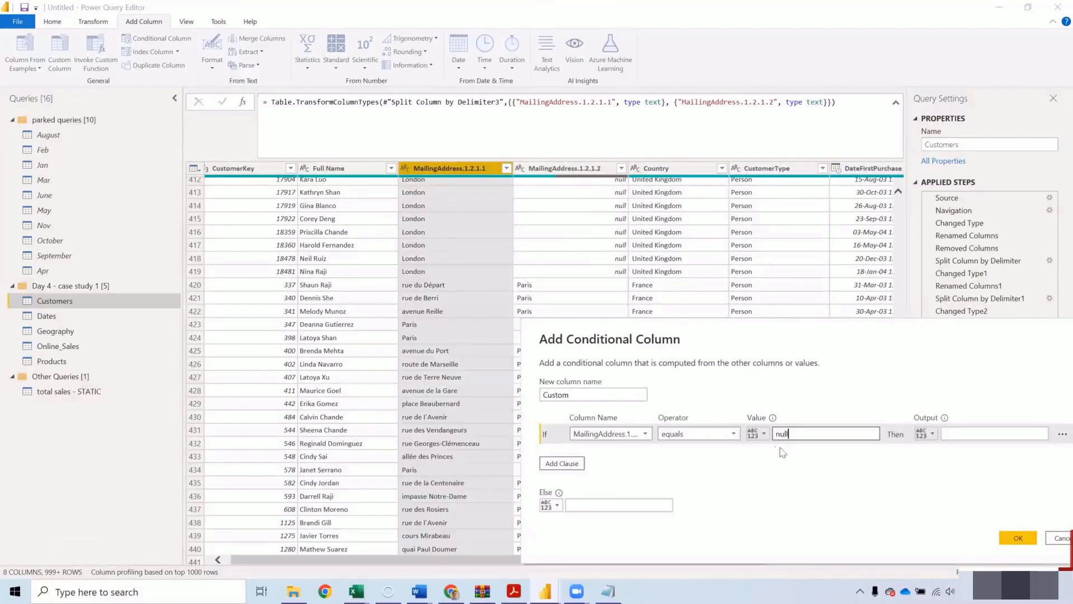
Set the condition's output to the MailingAddress.1.2.1.1 column and name the new column City
click(927, 435)
click(951, 459)
click(965, 435)
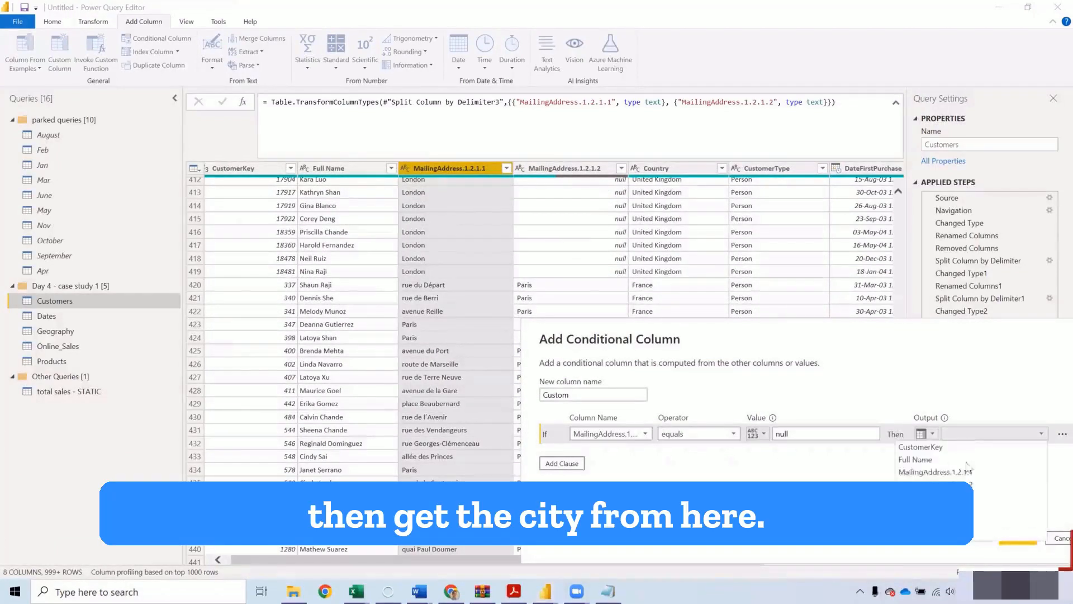
click(951, 472)
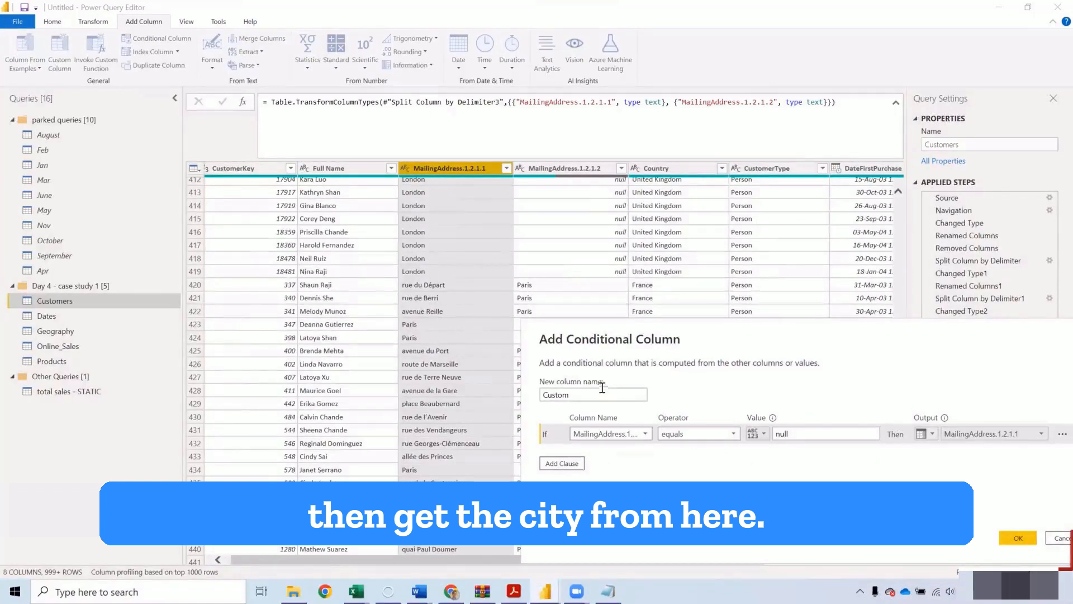
drag(602, 387, 495, 390)
text(Ci)
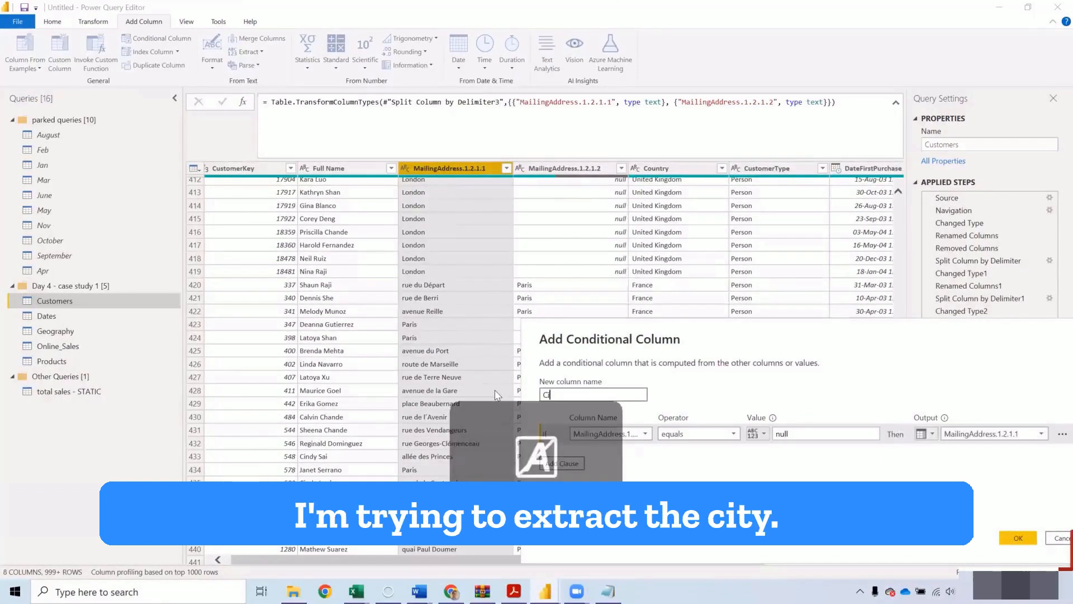
text(ty)
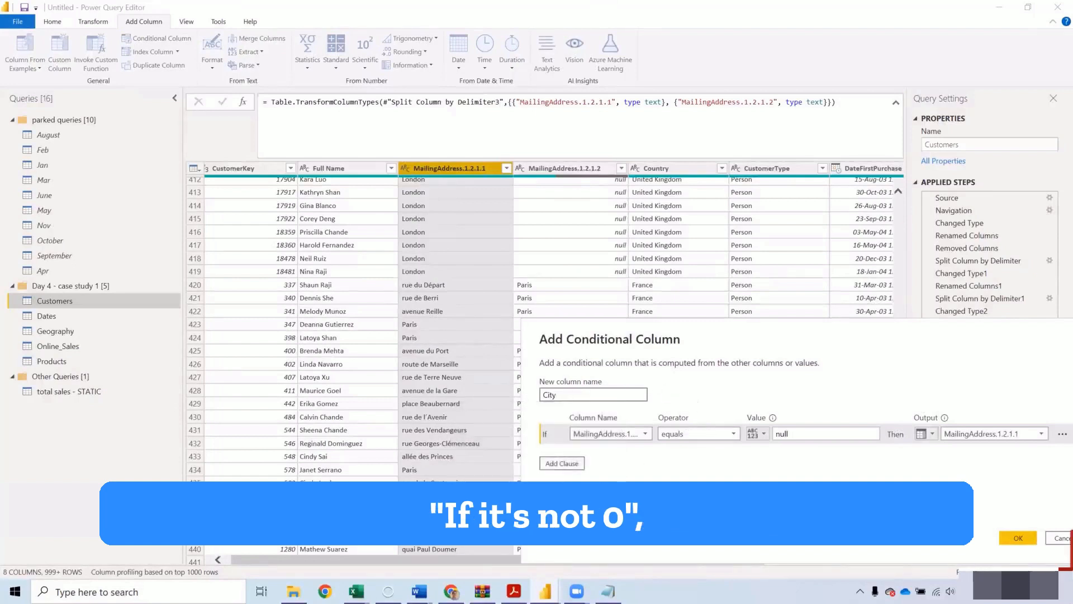
Set the Else output to the MailingAddress.1.2.1.2 column and create the conditional column
click(552, 505)
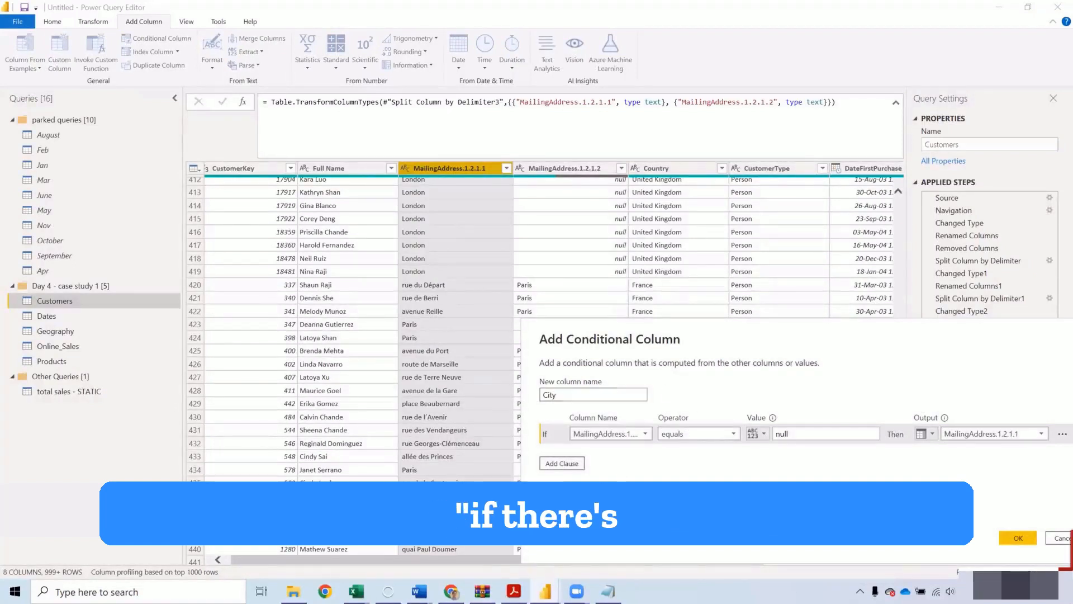
click(583, 532)
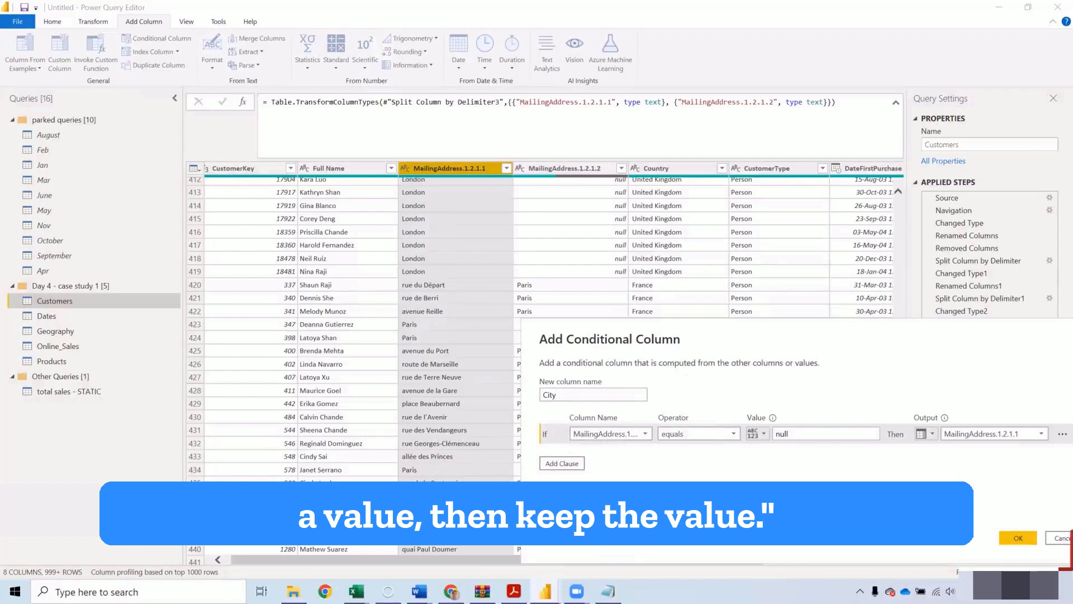
click(665, 505)
click(635, 442)
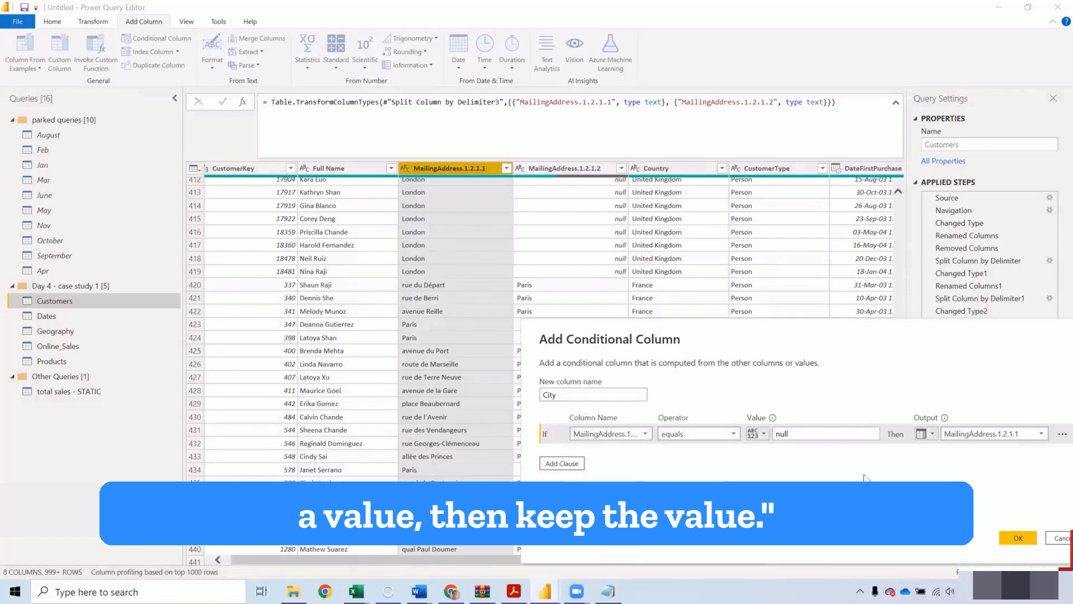
click(1035, 539)
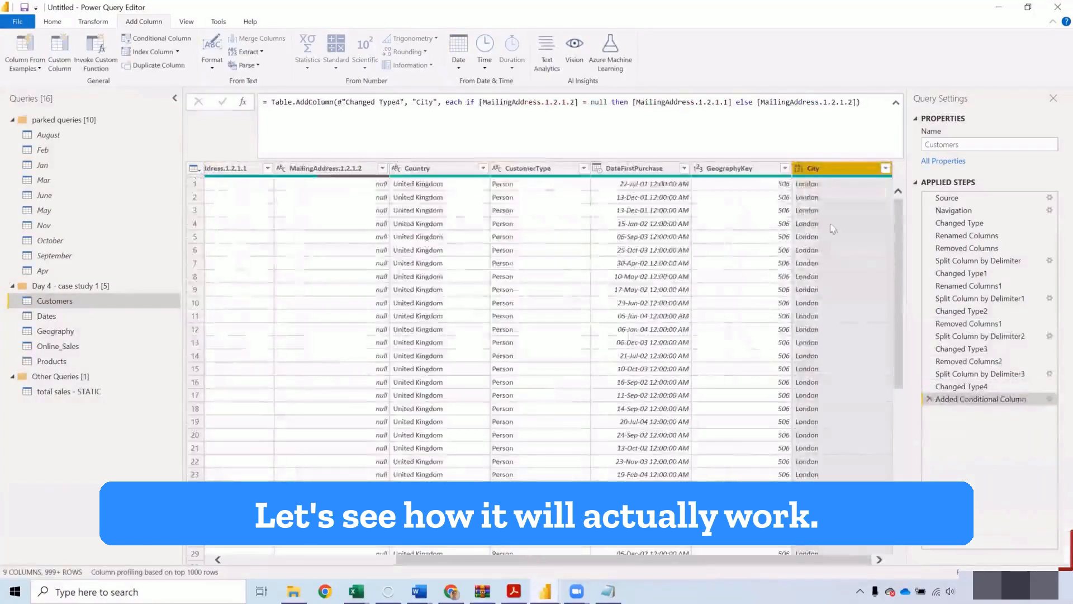
Load the complete list of distinct values in the City column's filter to check the cities
scroll(833, 235, down, 6)
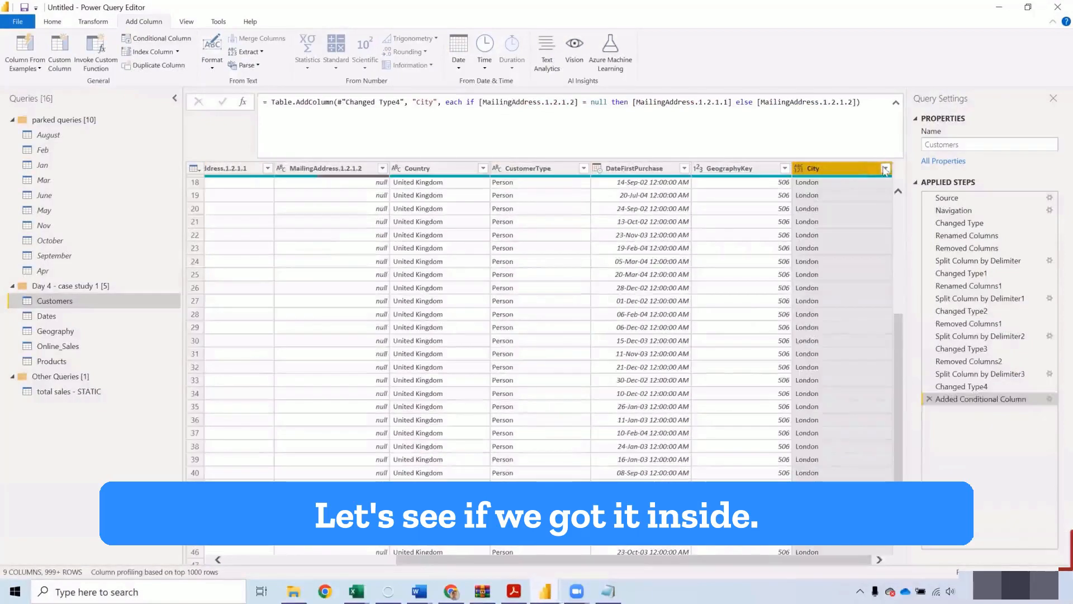
click(885, 169)
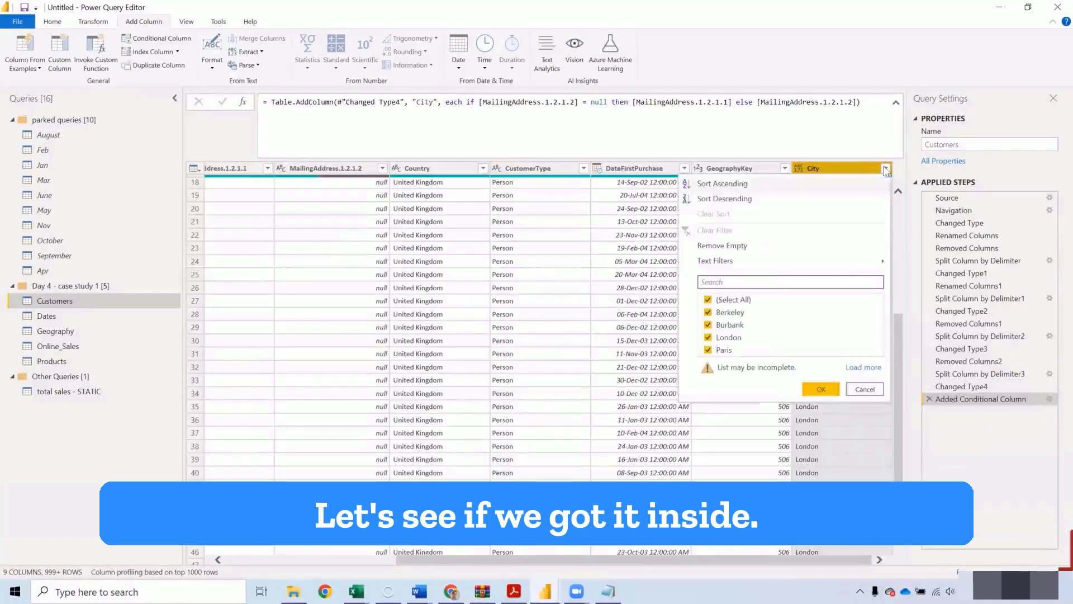
click(863, 368)
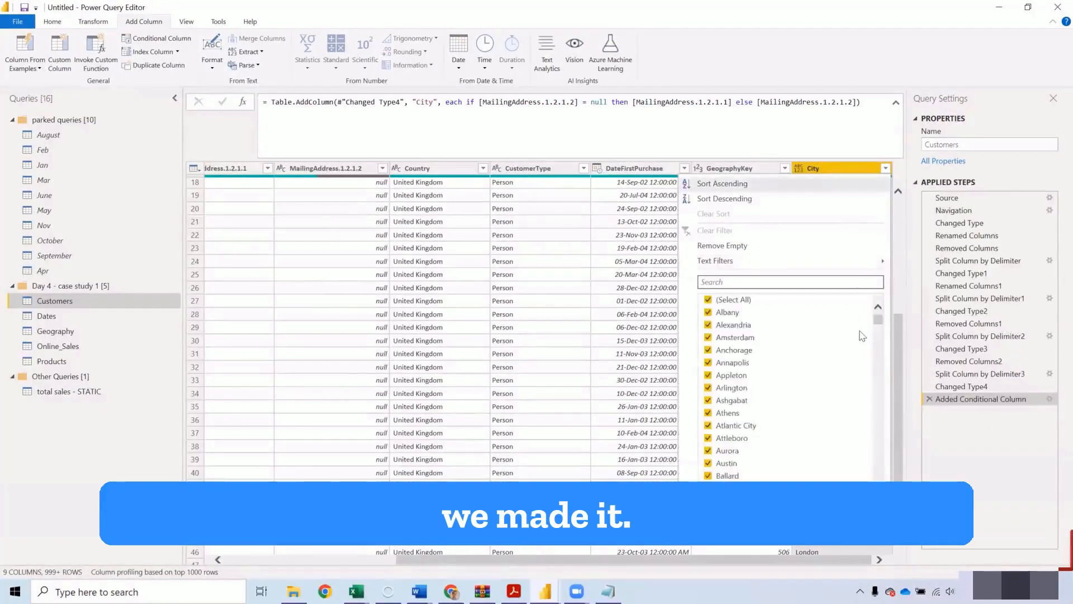
Review the distinct city names in the City column's filter list and close it without filtering
scroll(863, 336, down, 15)
scroll(862, 336, down, 15)
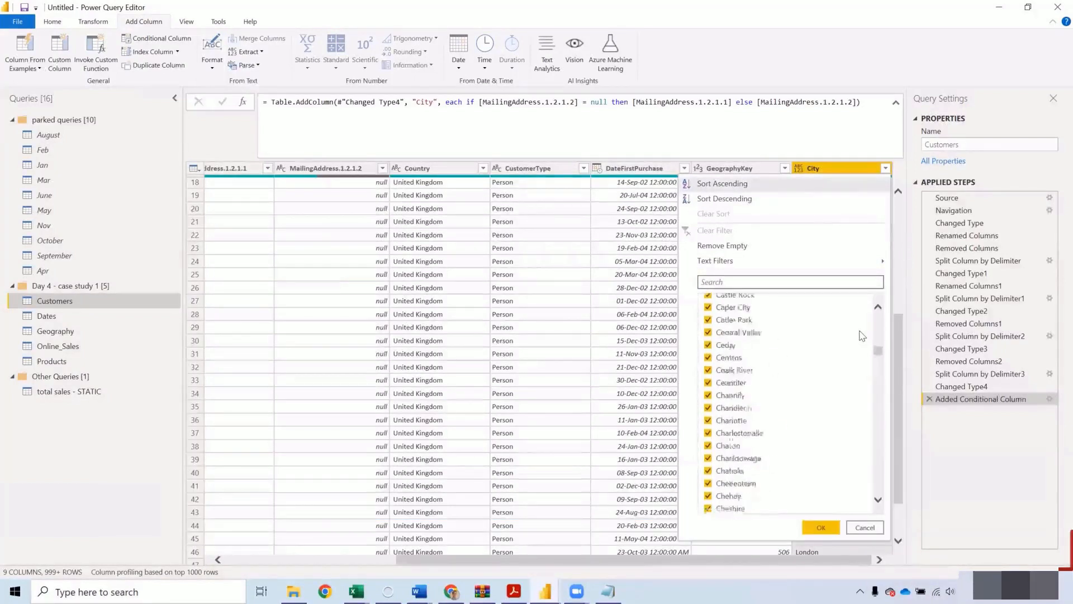
scroll(862, 336, down, 15)
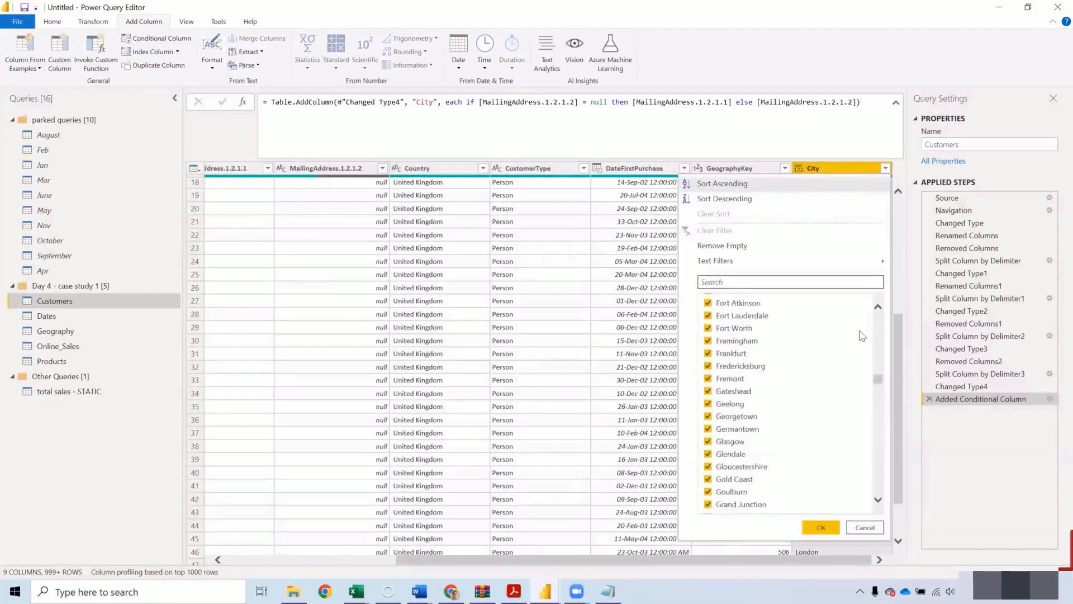
scroll(863, 336, down, 15)
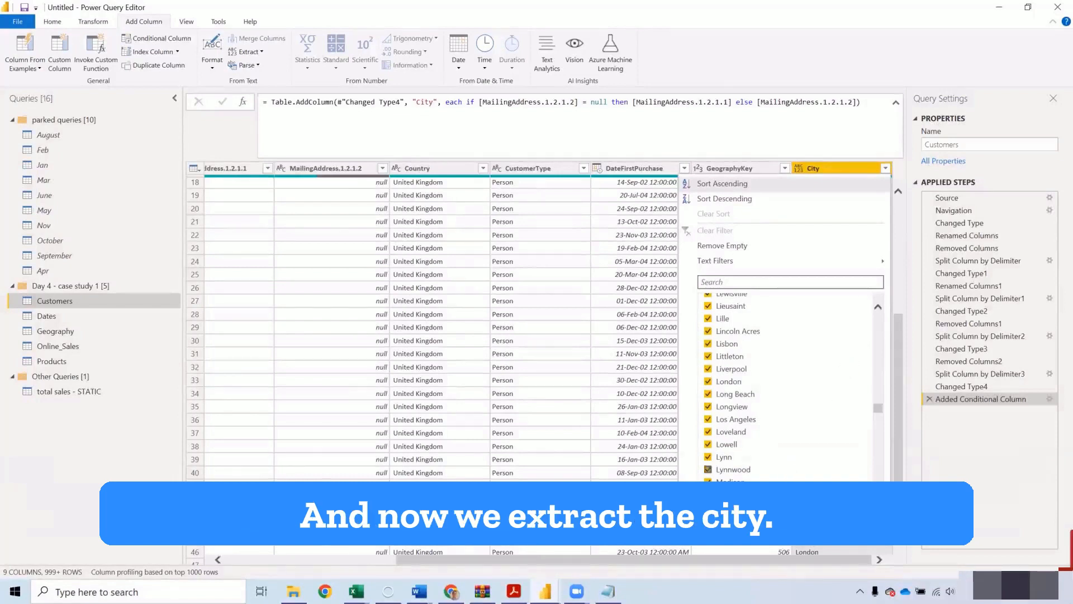
scroll(861, 341, down, 8)
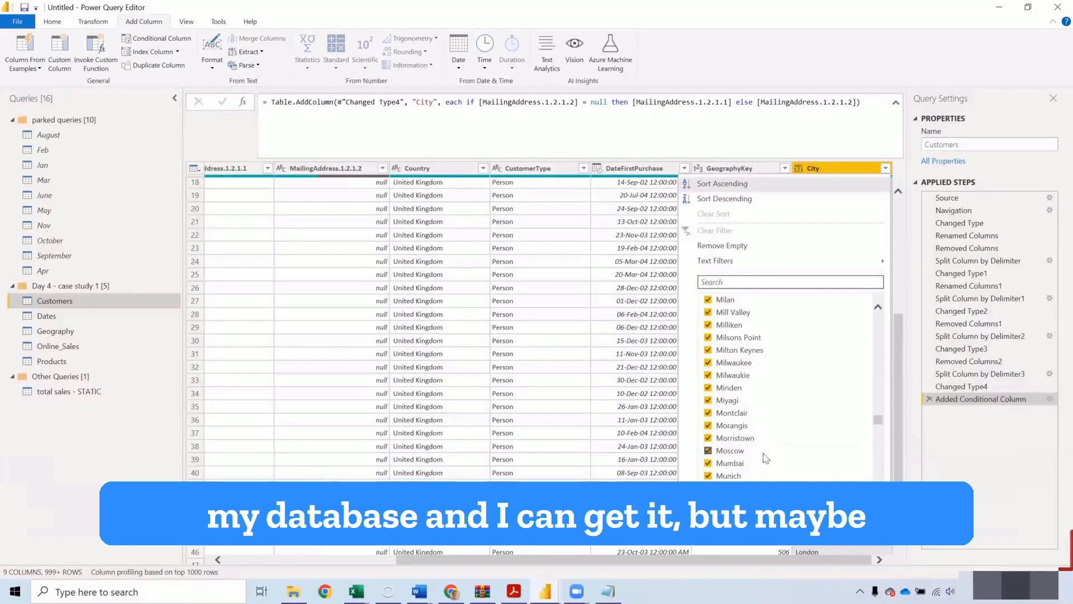
key(Escape)
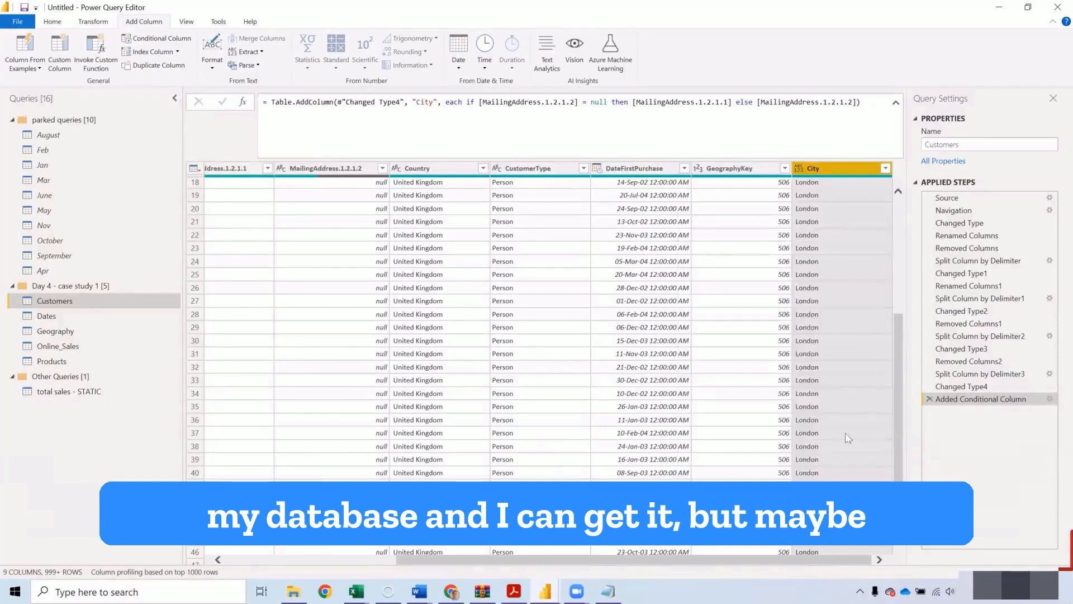
Remove the MailingAddress.1.2.1.1 and MailingAddress.1.2.1.2 columns from the Customers query
drag(757, 561, 440, 570)
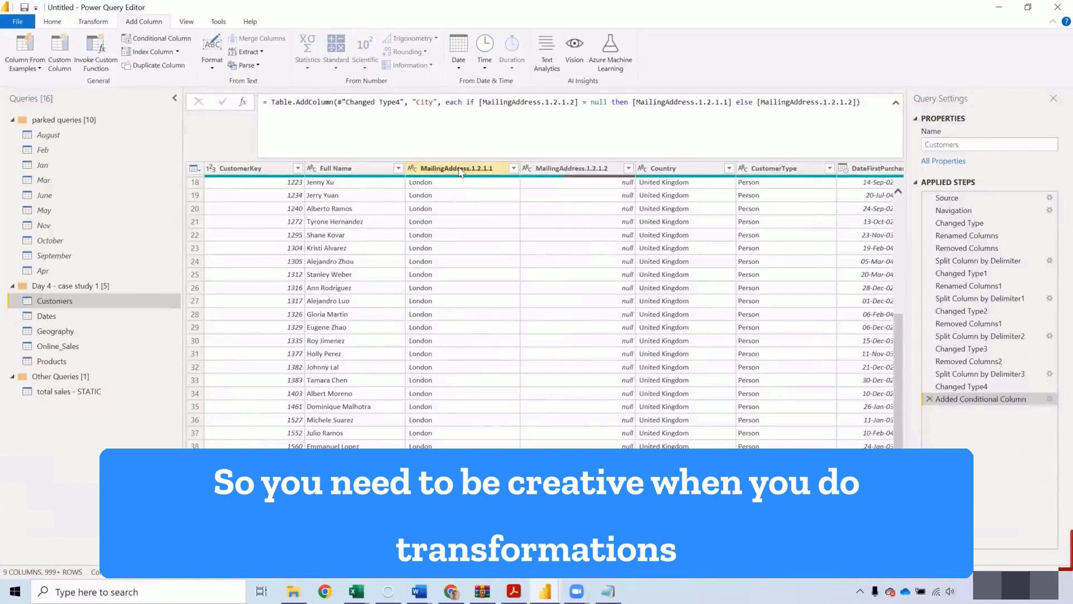
click(460, 169)
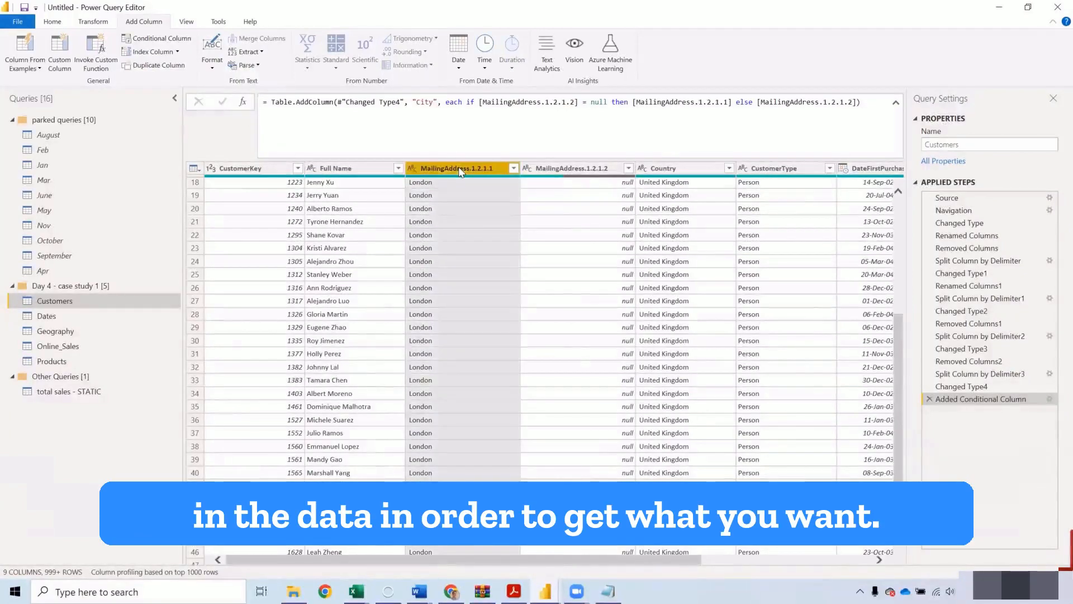
right_click(461, 169)
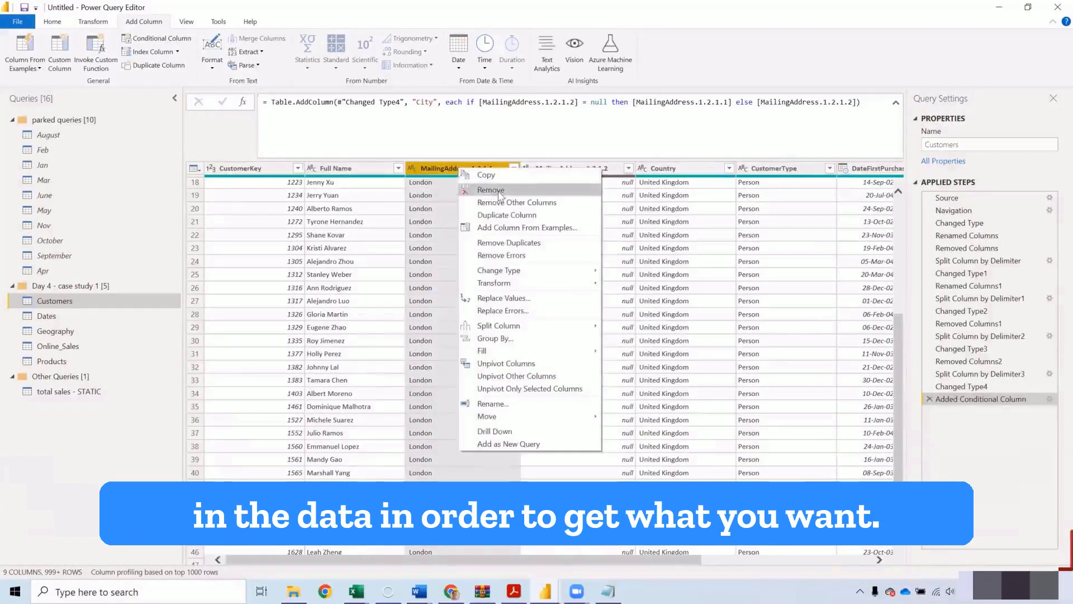
click(495, 190)
right_click(482, 167)
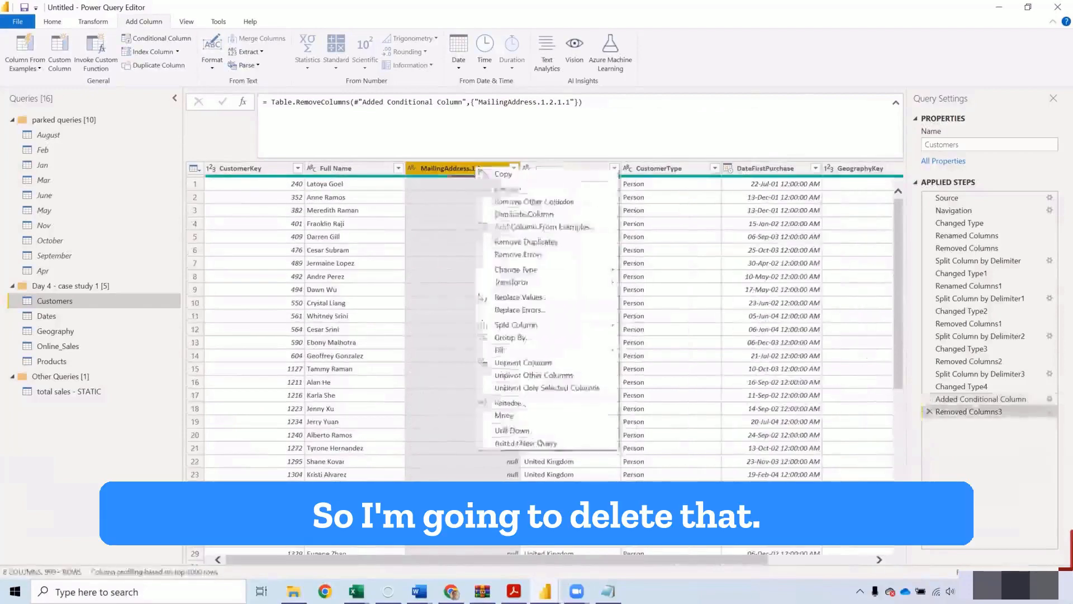
click(498, 187)
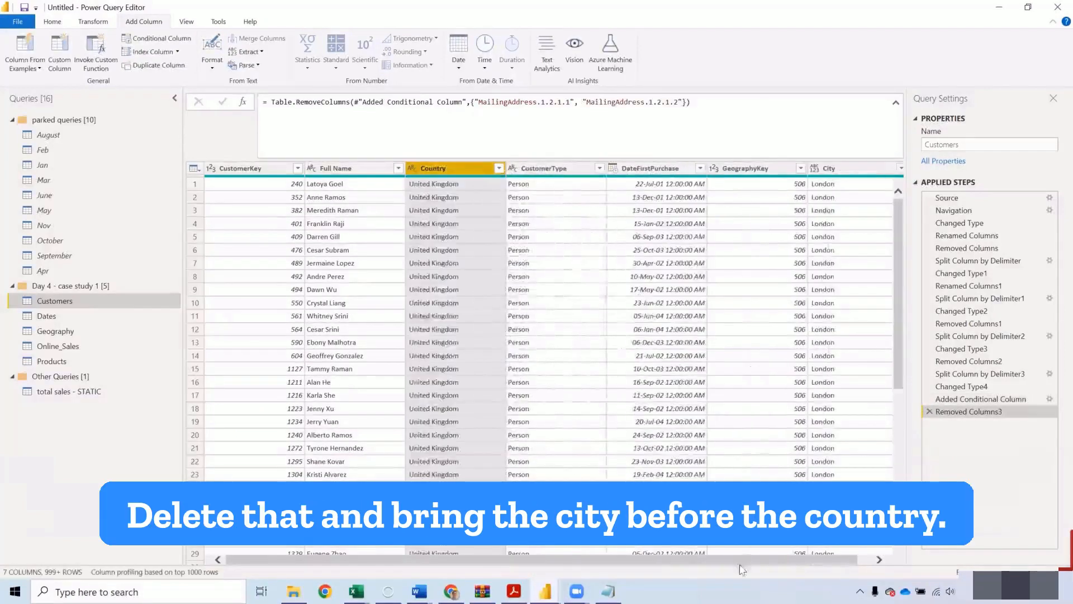
Move the City column in front of Country, then close the query editor and apply the changes to the report
drag(833, 168, 443, 168)
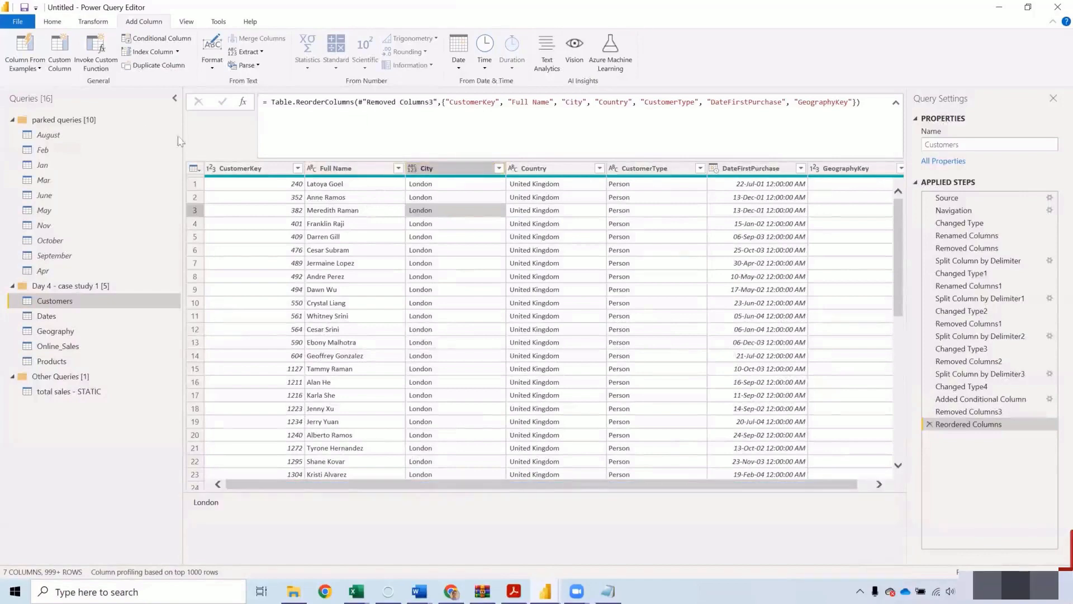
click(53, 23)
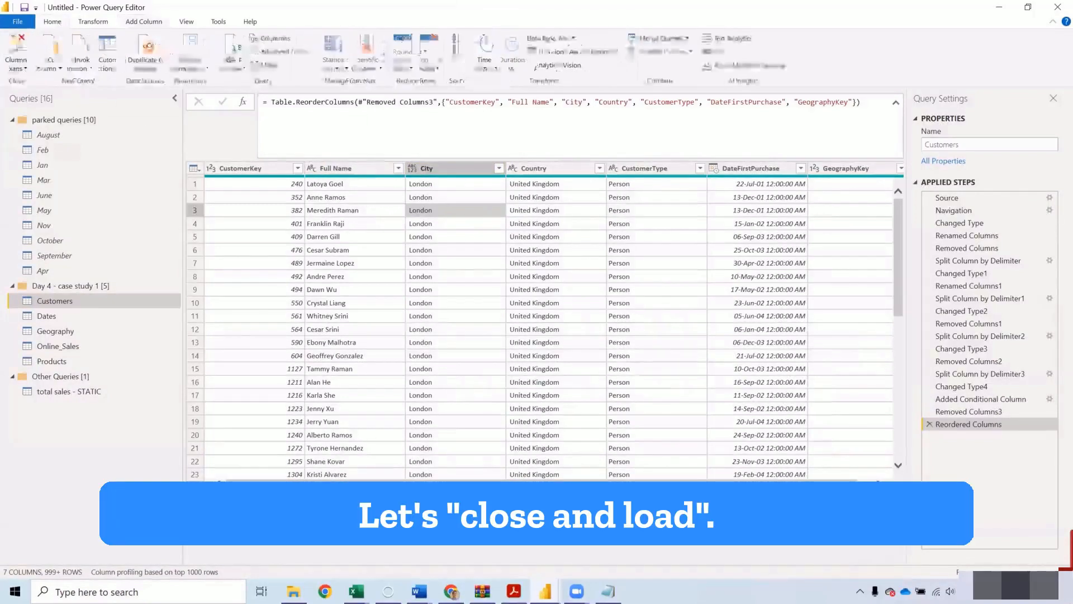
click(20, 53)
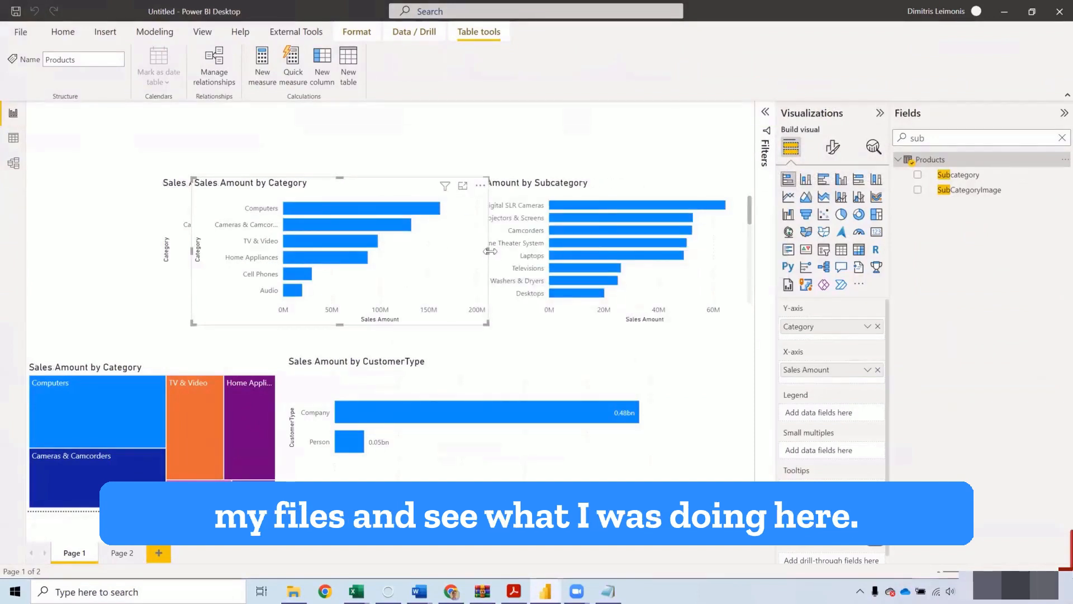
Narrow the front Sales Amount by Category bar chart and delete the duplicate chart behind it
drag(490, 251, 430, 247)
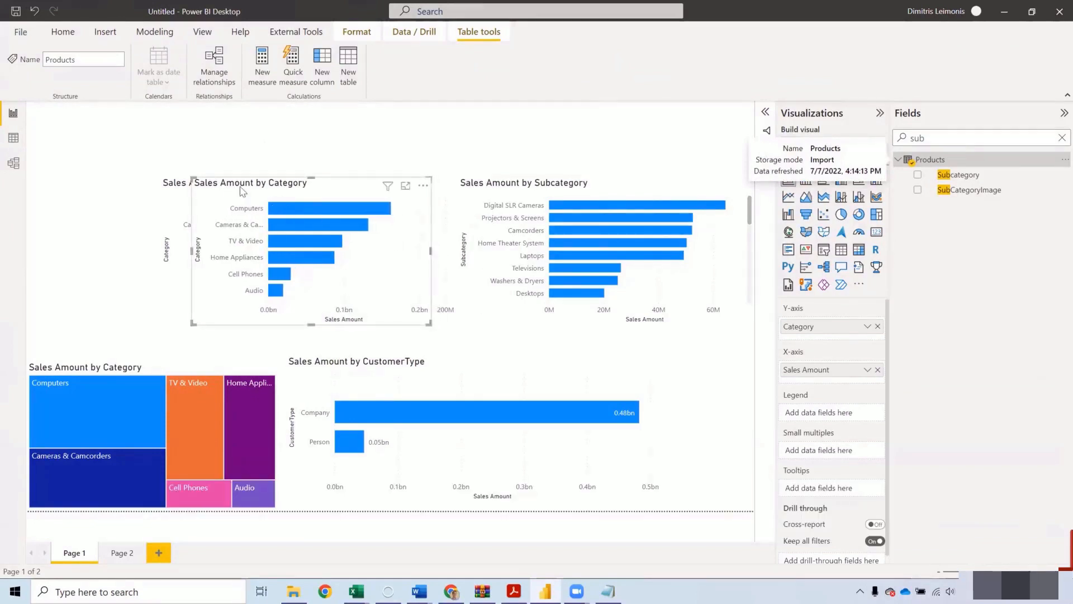
click(198, 132)
click(172, 190)
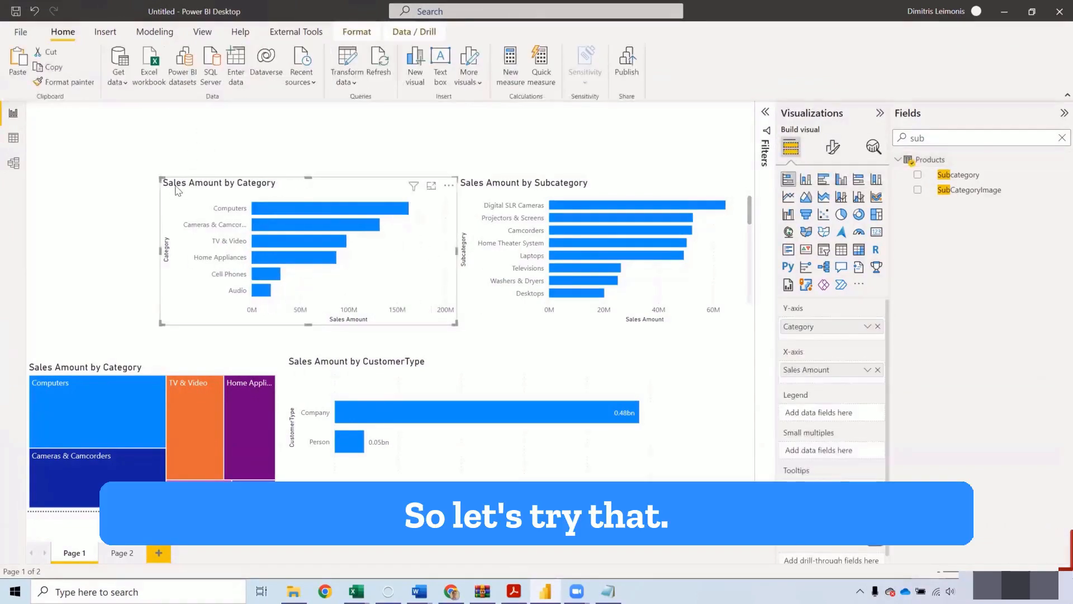
key(Delete)
Widen the remaining Sales Amount by Category bar chart and move it to the page's left edge above the treemap
click(304, 233)
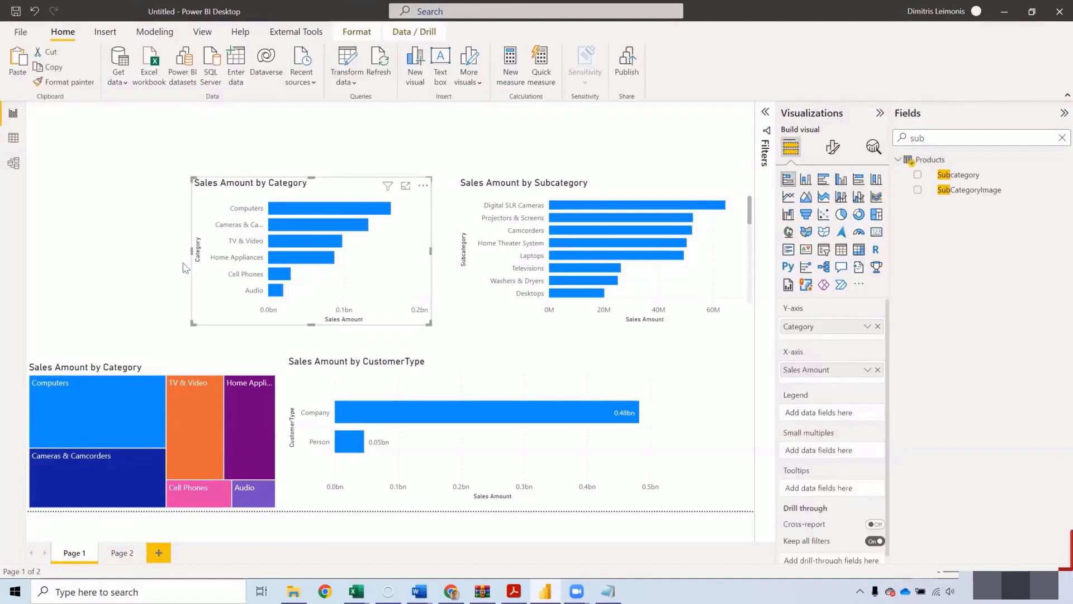
drag(191, 250, 134, 255)
drag(258, 261, 149, 265)
Move the Sales Amount by Subcategory chart beside the Category bar chart and narrow both it and the CustomerType chart
click(598, 267)
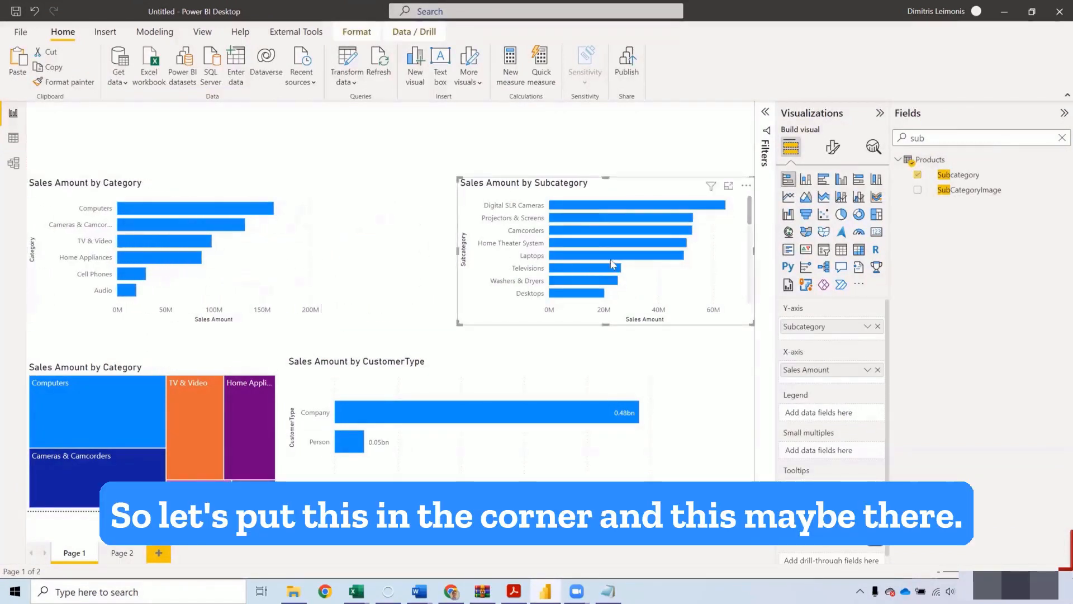
drag(598, 267, 426, 265)
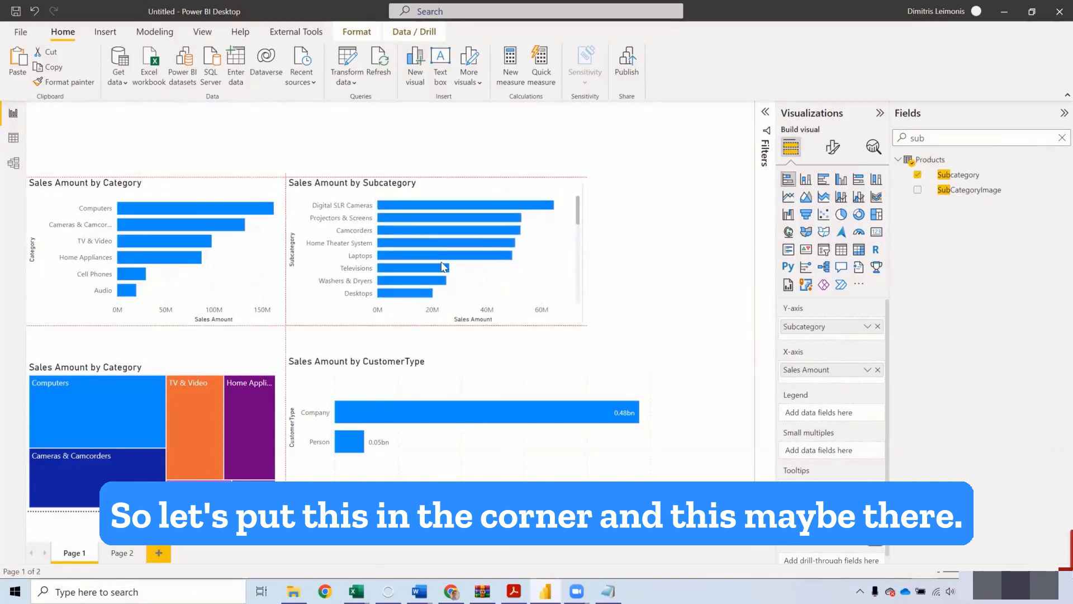
drag(584, 256, 547, 259)
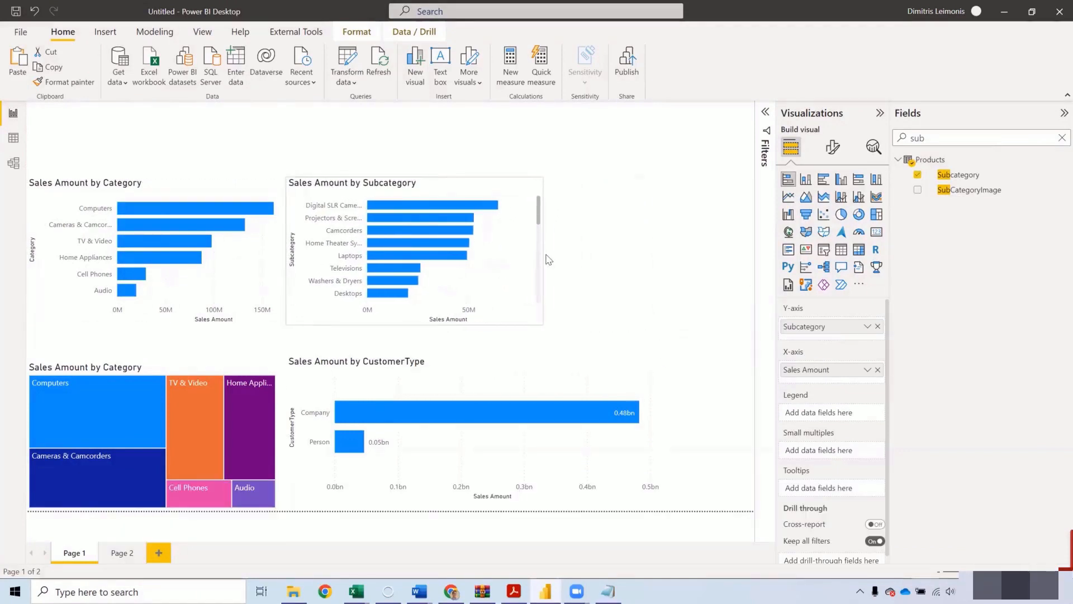
click(533, 398)
drag(660, 428, 544, 424)
Add an empty map visual and enlarge it to fill the free page area beside the Subcategory and CustomerType charts
click(690, 304)
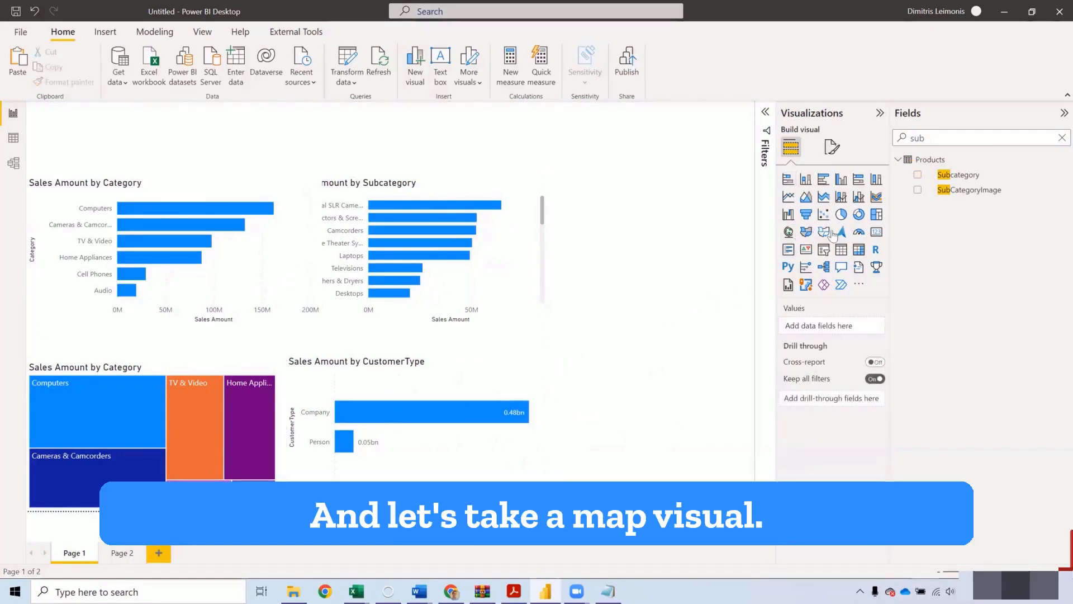
click(789, 231)
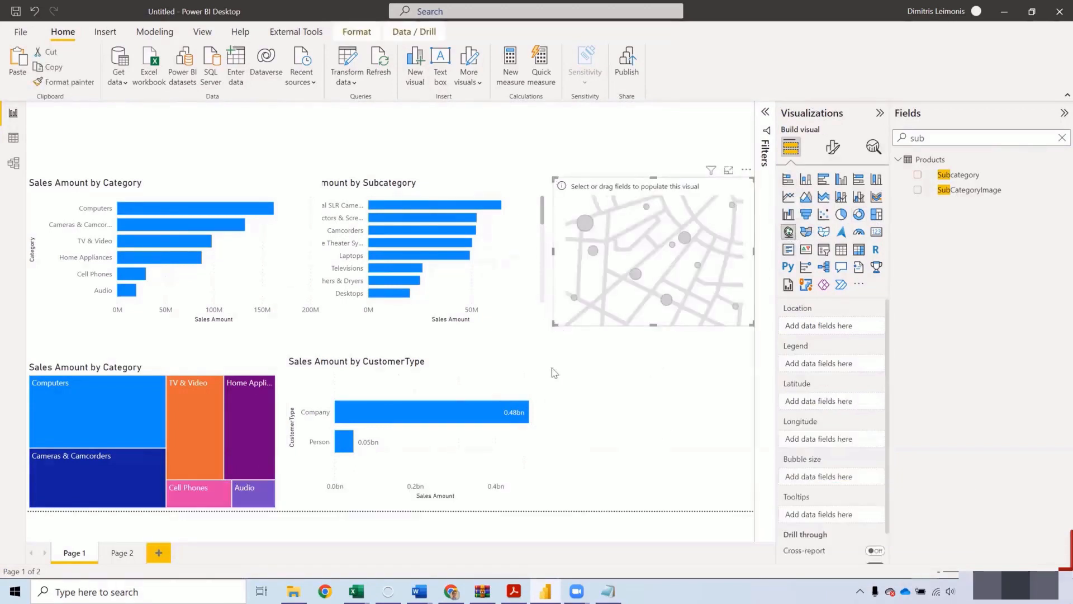
drag(553, 373, 542, 493)
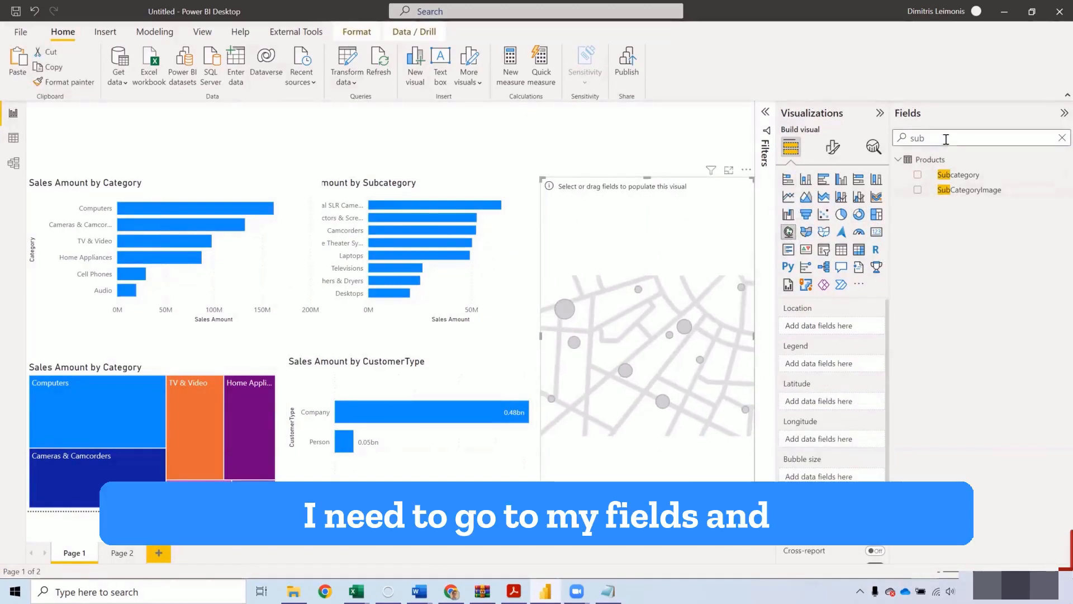
Clear the field search and set the data category of the Customers table's City field to City
drag(946, 139, 849, 143)
key(BackSpace)
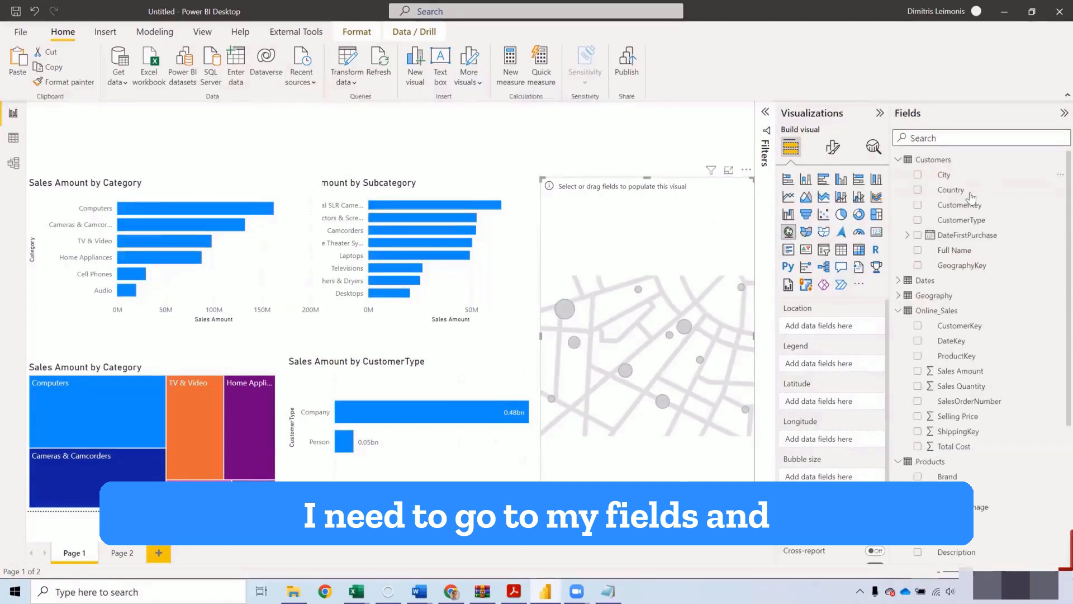
click(962, 177)
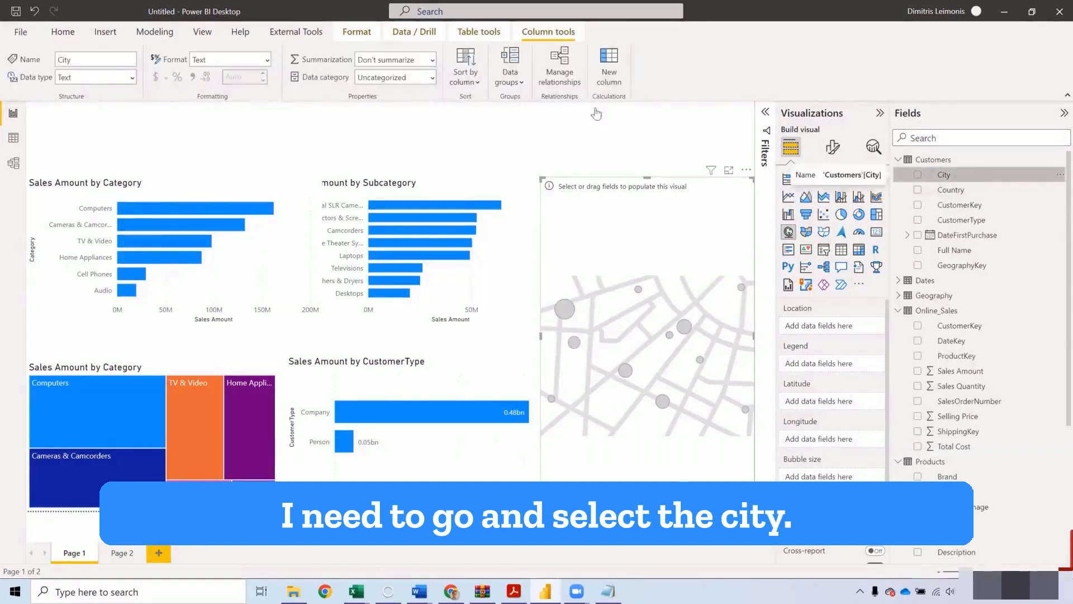
click(413, 81)
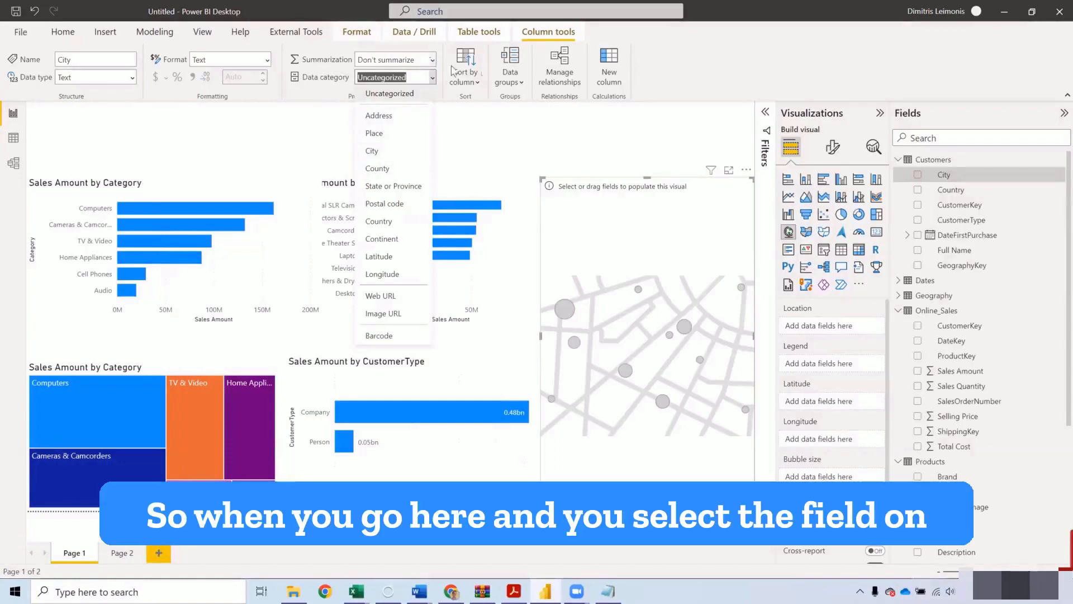
click(973, 179)
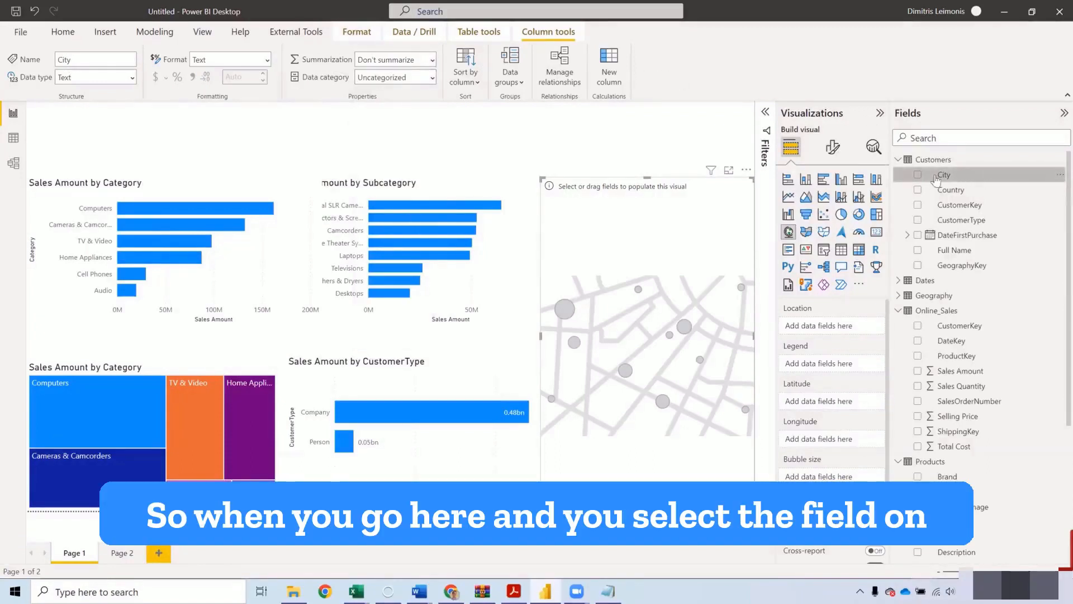
click(433, 81)
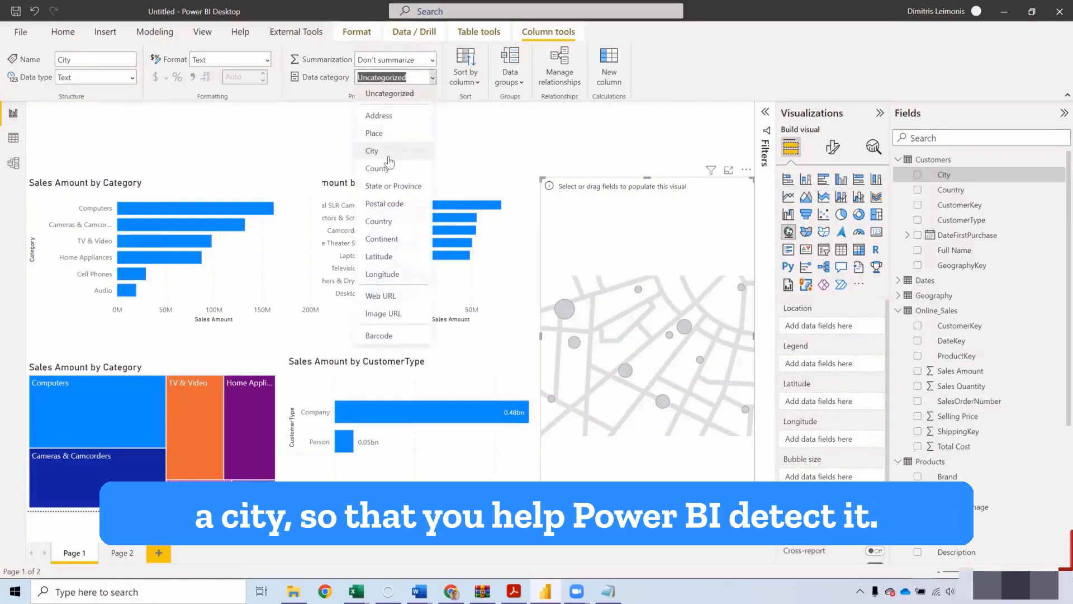
click(391, 162)
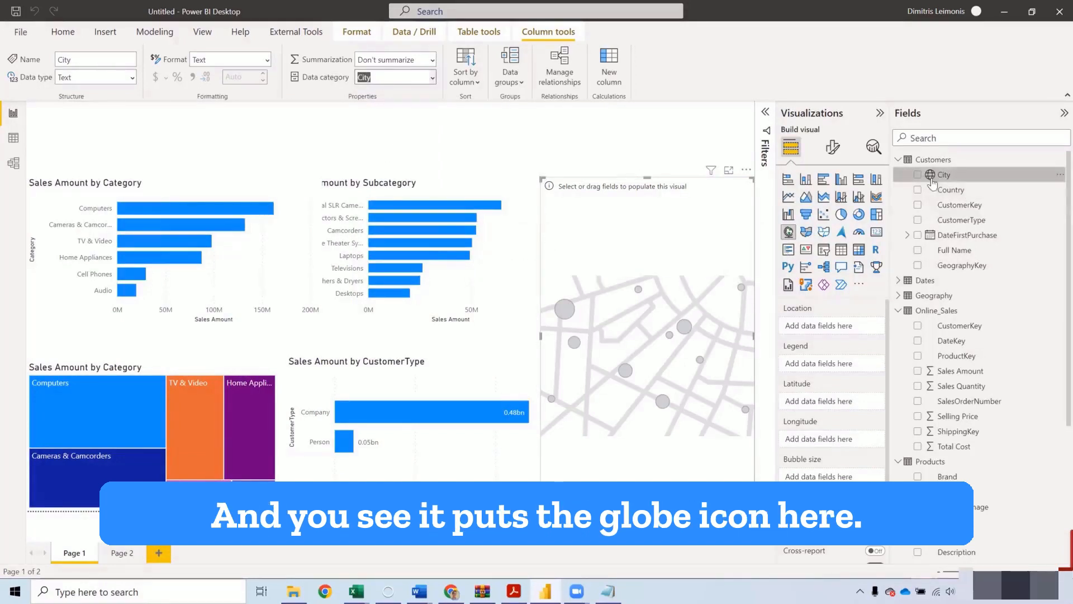
Set the data category of the Customers table's Country field to Country
click(949, 191)
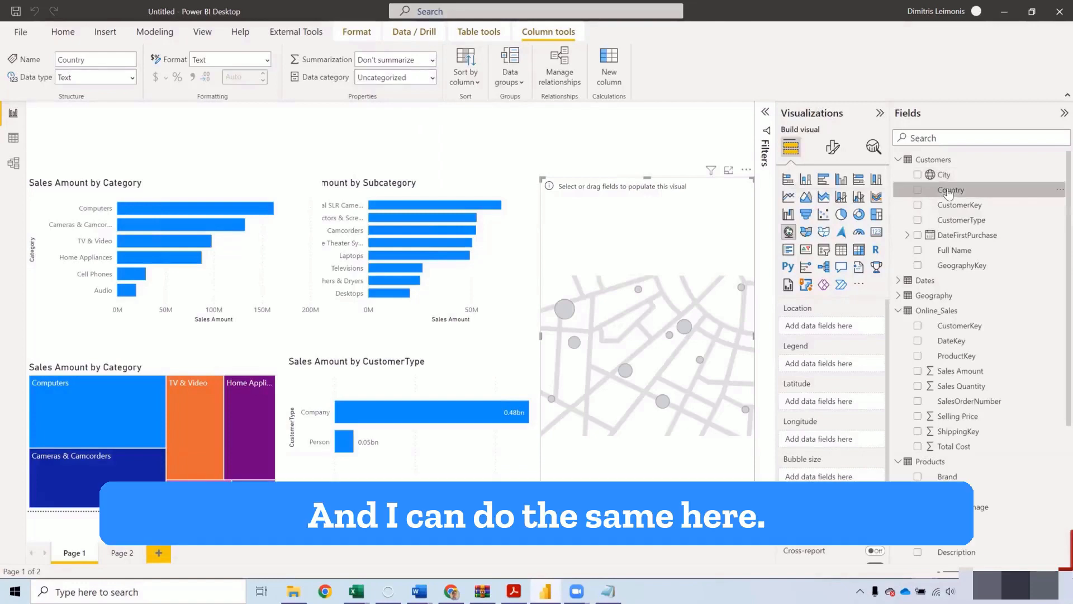
click(433, 80)
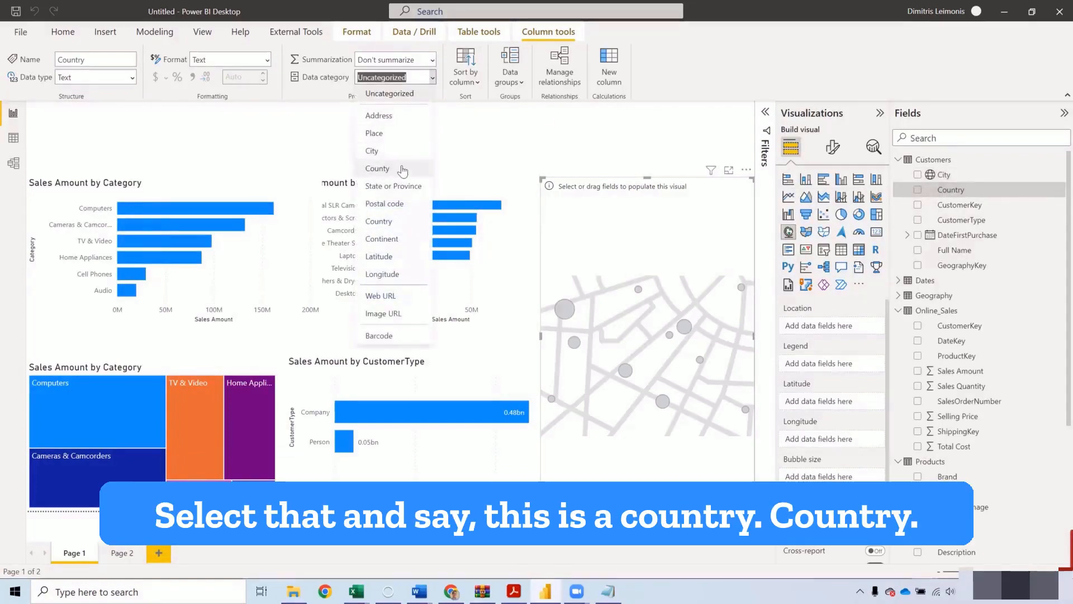
click(405, 223)
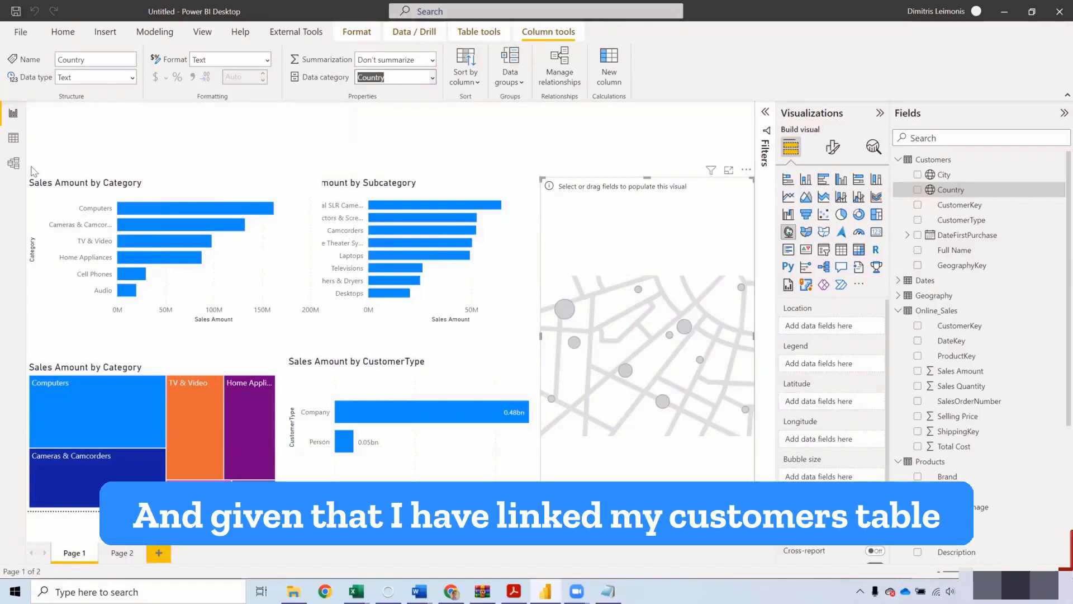
Check the relationship between the Customers and Online_Sales tables in the data model and return to the report page
click(13, 163)
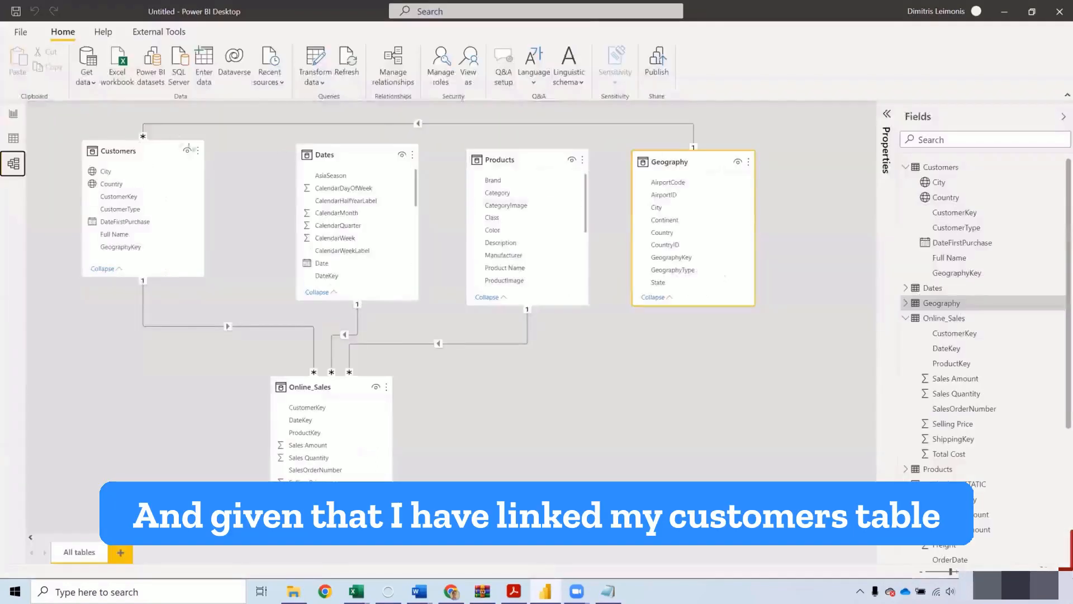
click(149, 155)
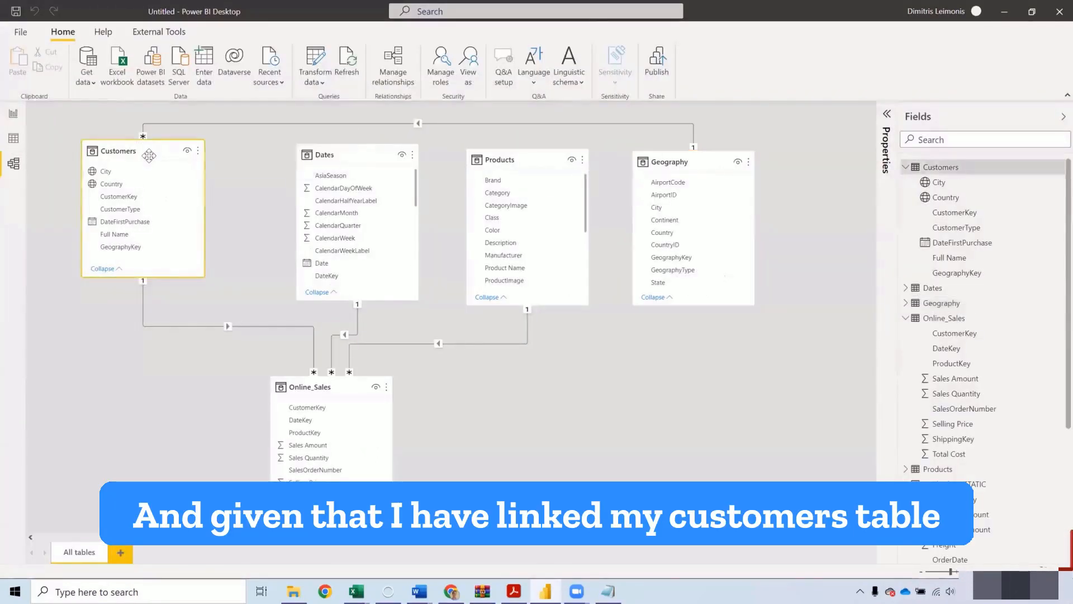
click(299, 386)
click(13, 113)
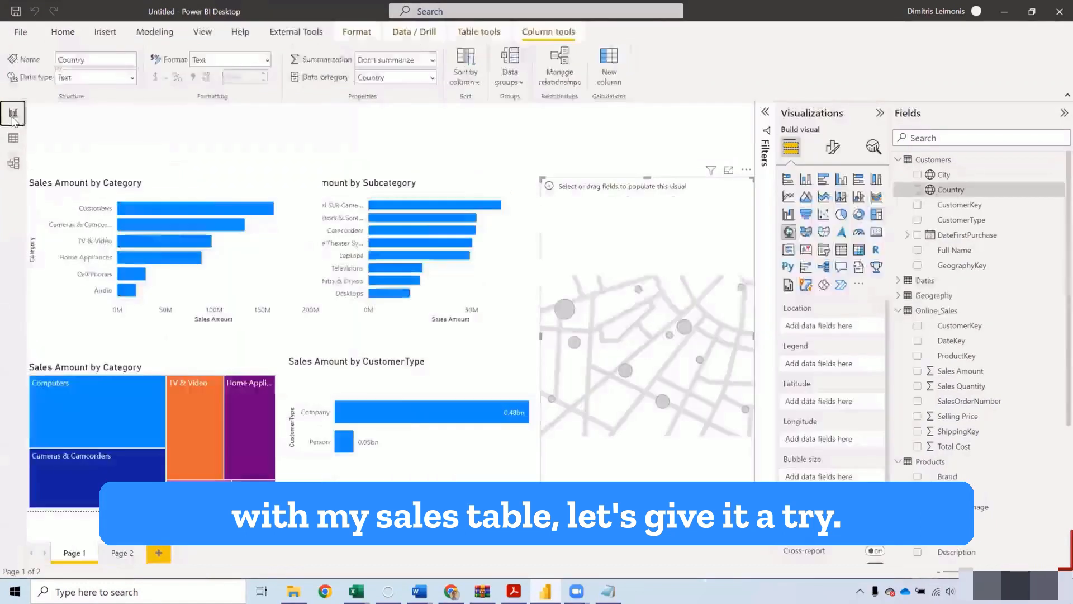
click(478, 273)
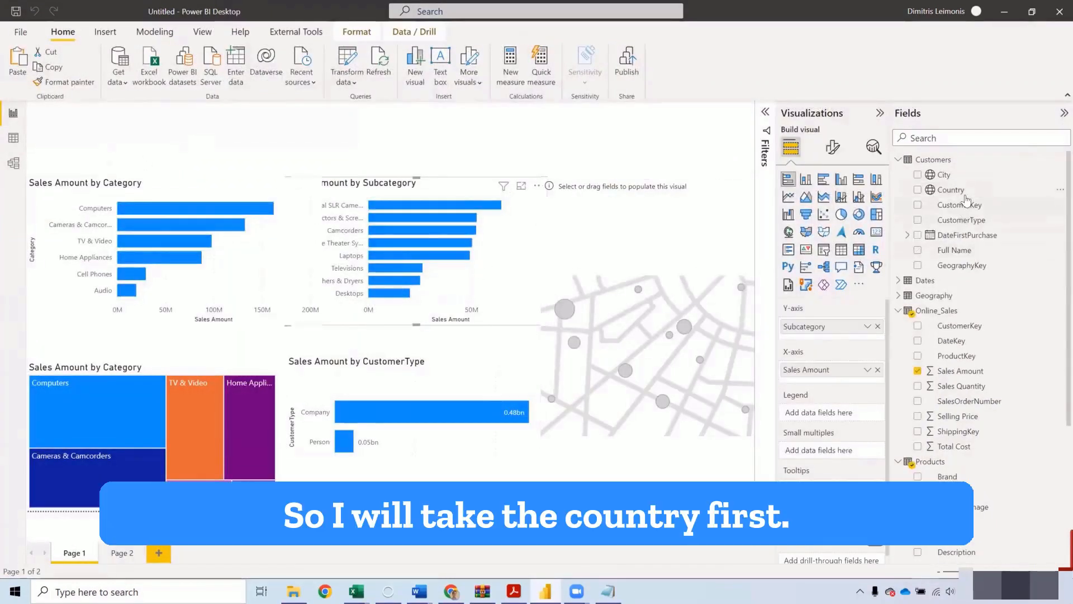
Add the Customers table's Country field to the empty map, view it in focus mode and return to the report
drag(965, 191, 683, 320)
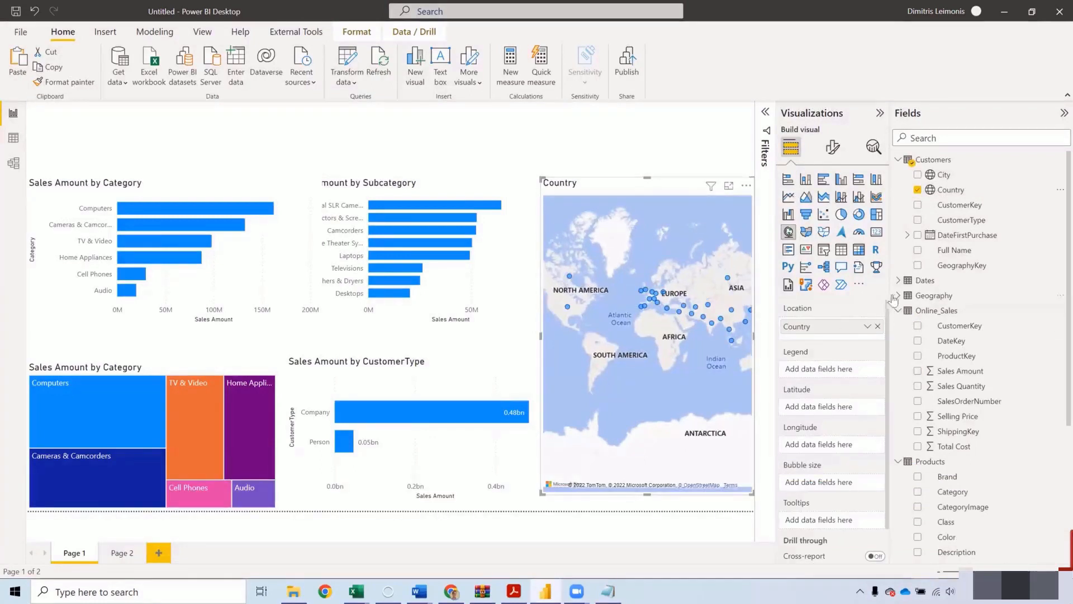
click(729, 186)
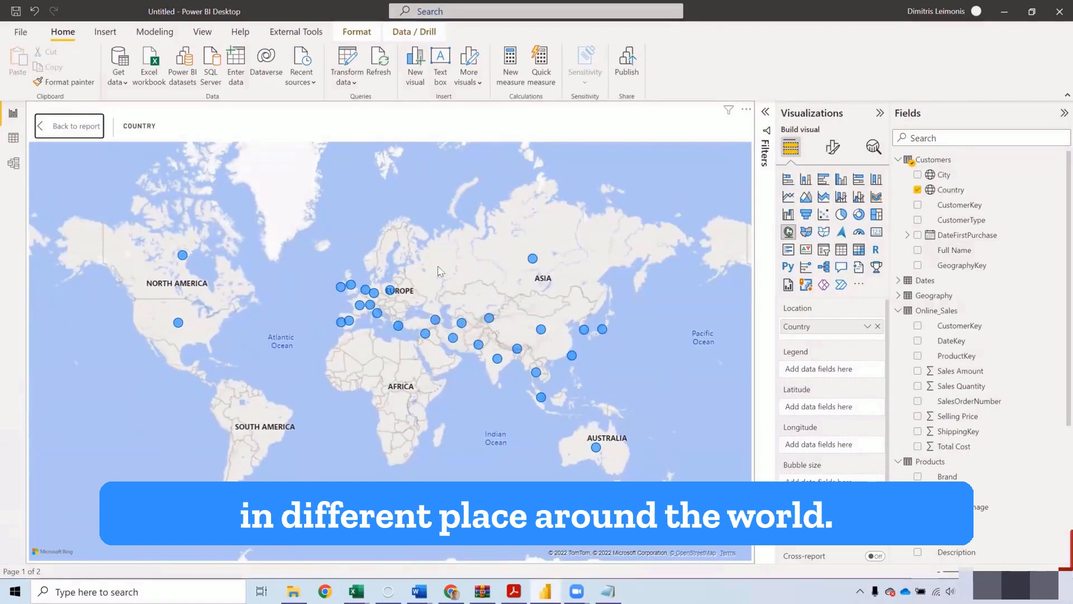
click(71, 126)
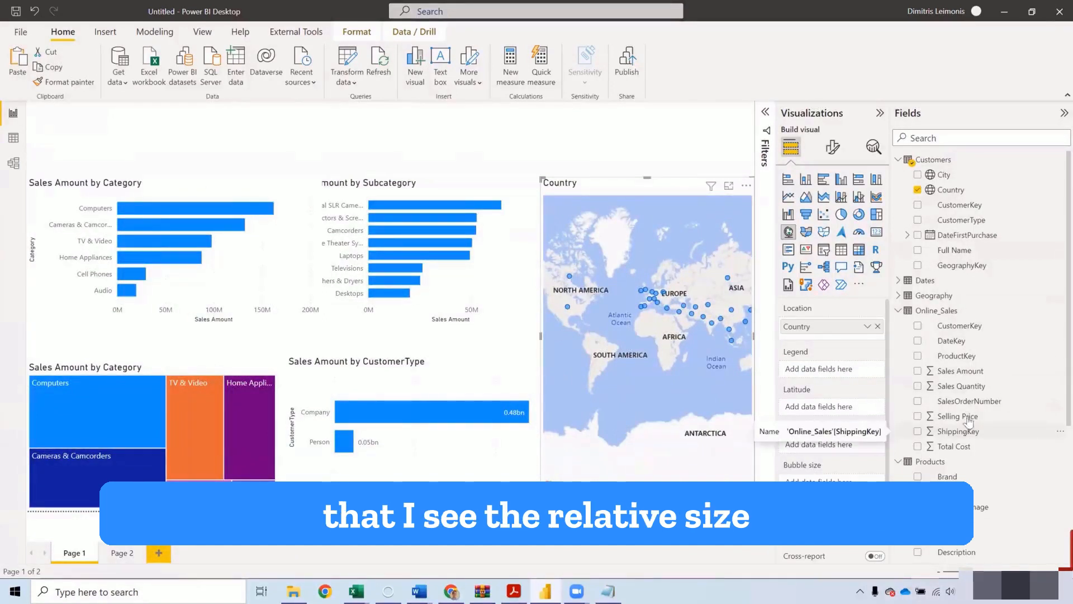
Size the map's bubbles by Sales Amount from Online_Sales and show the map in focus mode
scroll(963, 430, down, 3)
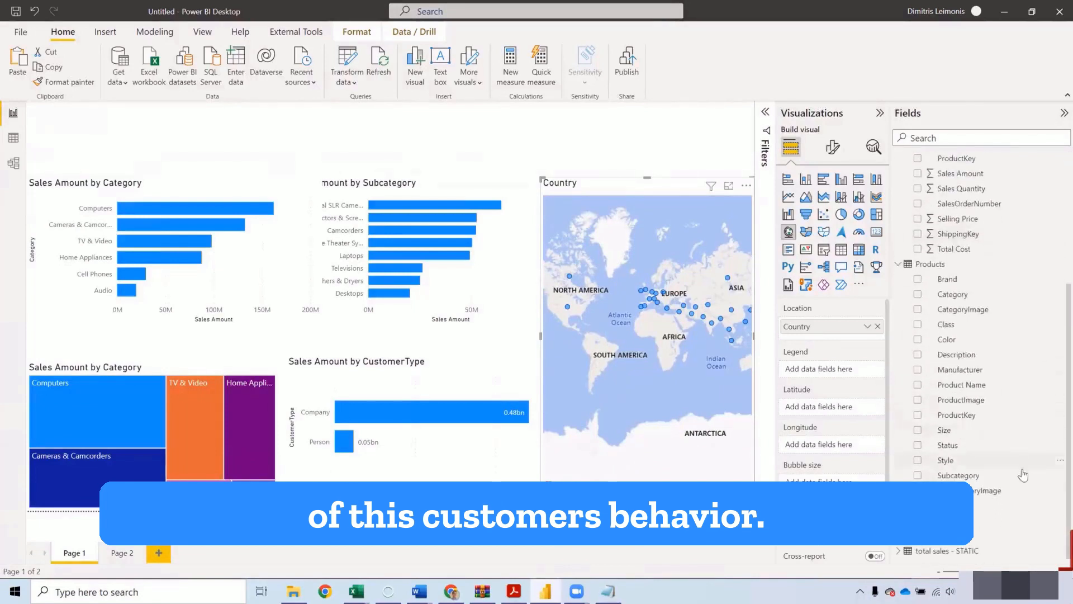
scroll(968, 327, up, 4)
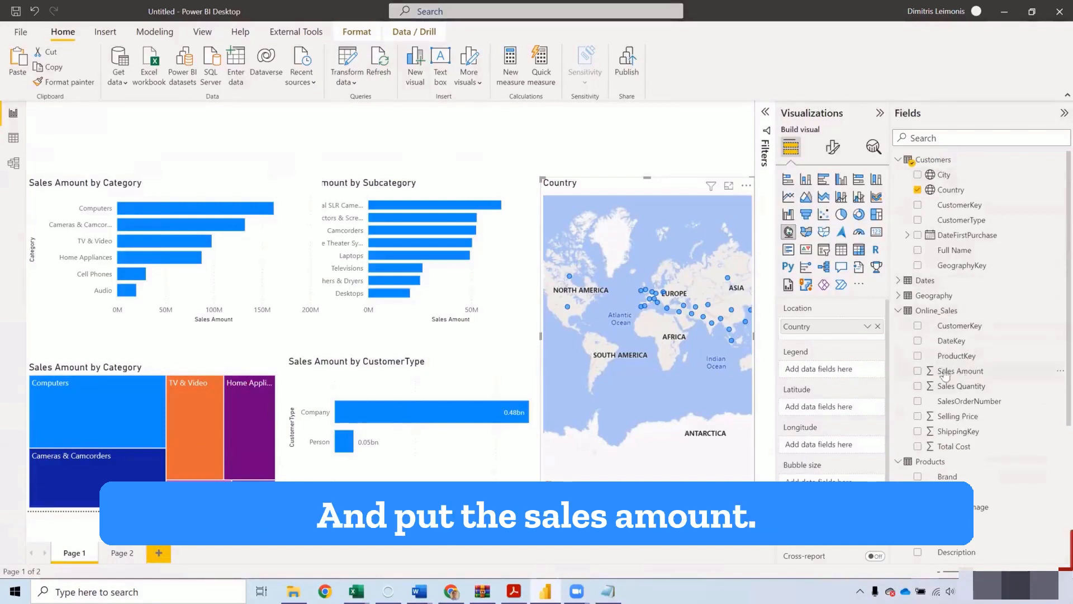
drag(960, 371, 667, 343)
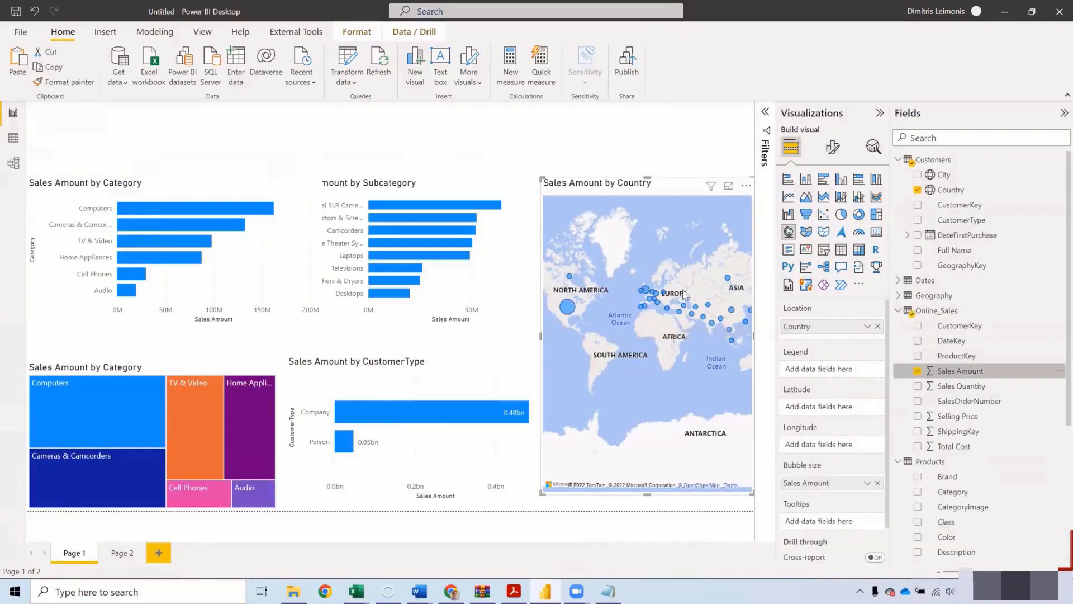
click(729, 186)
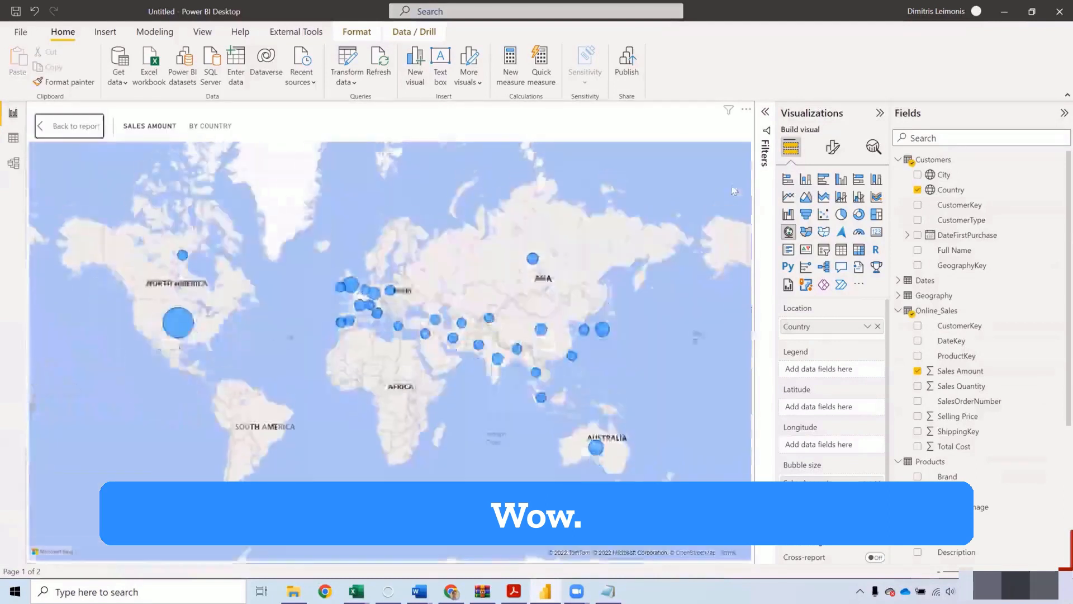
mouse_move(187, 335)
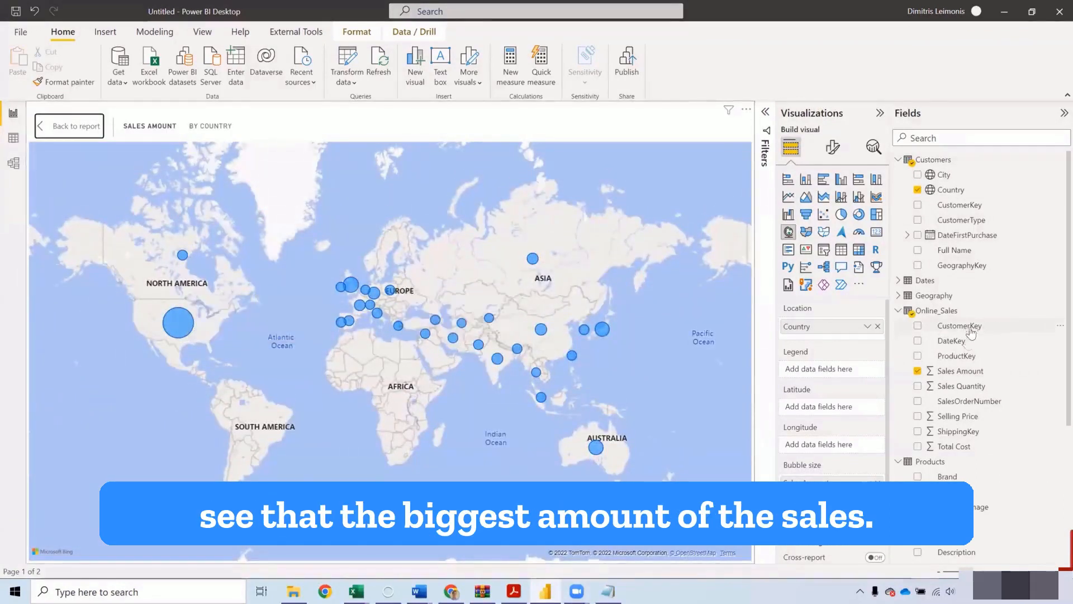
Set the Sales Amount field to 0 decimal places and its format to Currency
click(961, 371)
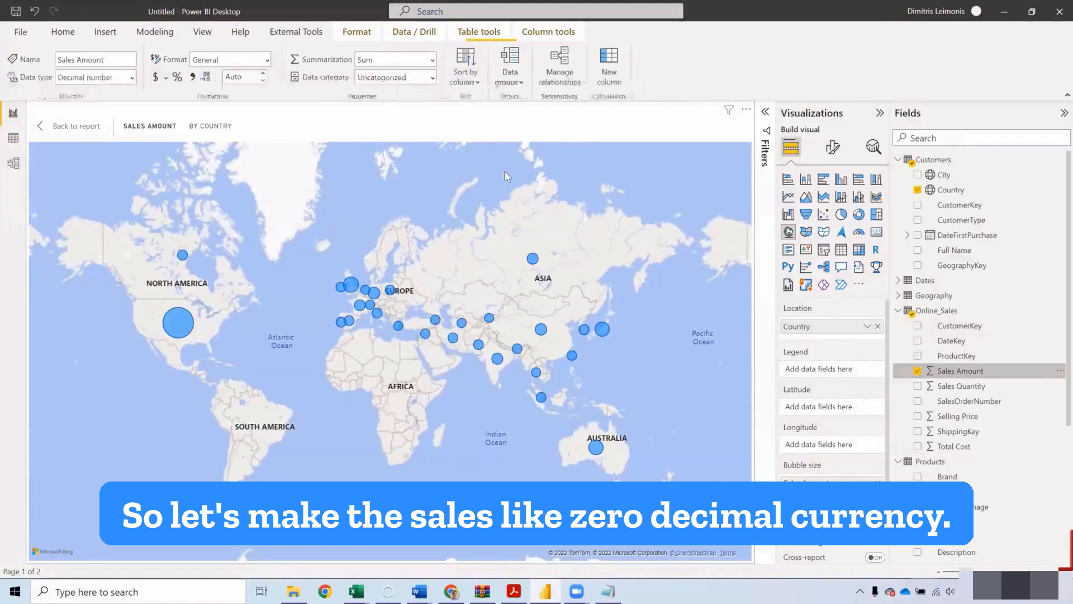
click(238, 78)
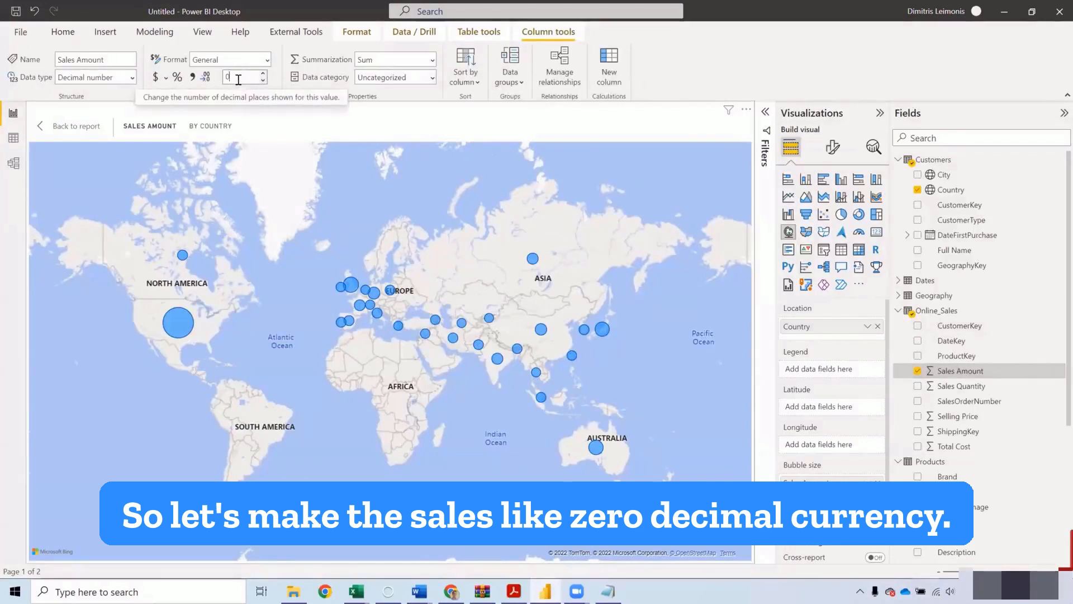
key(Return)
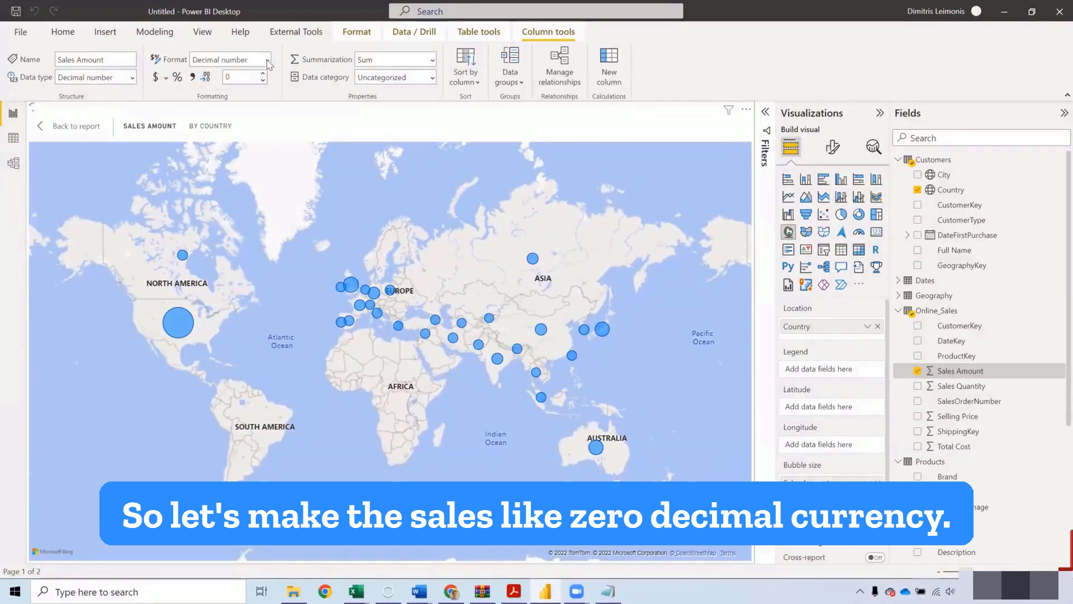
click(267, 61)
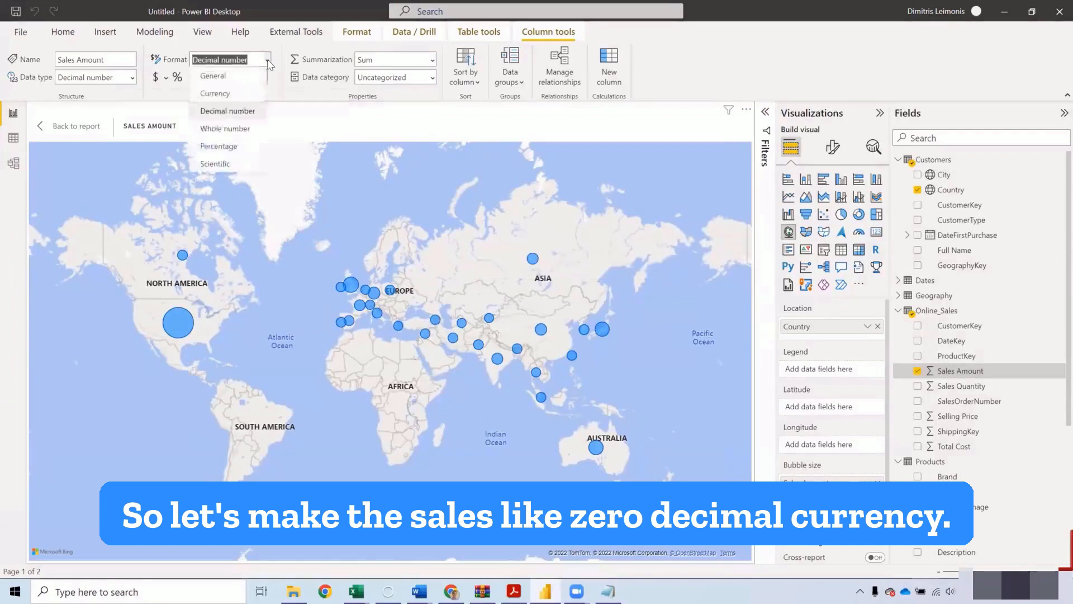
click(217, 92)
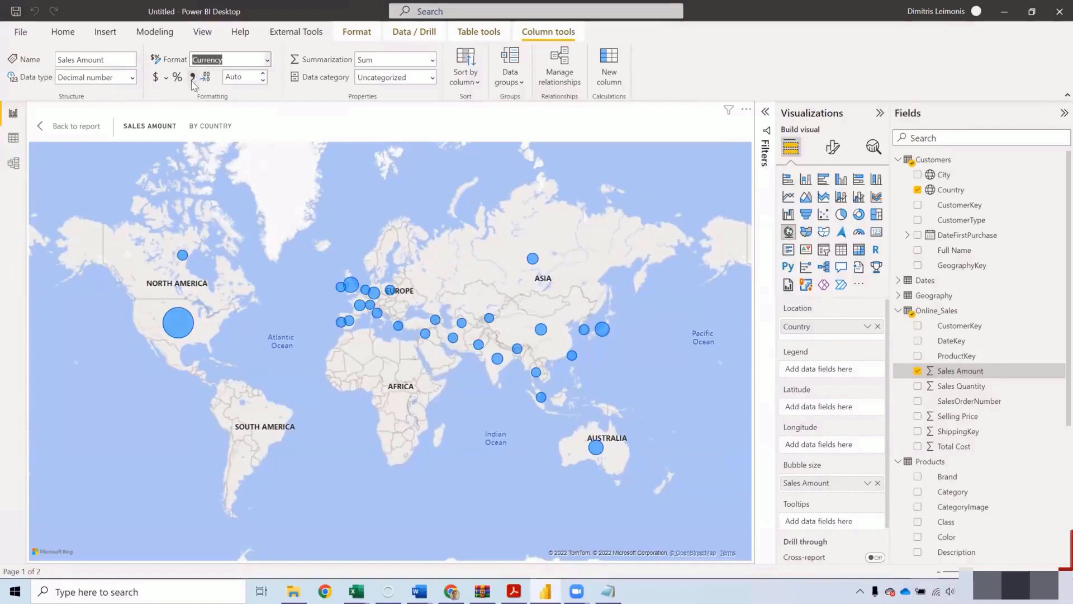
Format the Sales Amount field as a decimal number with 2 decimal places and a thousands separator
click(193, 81)
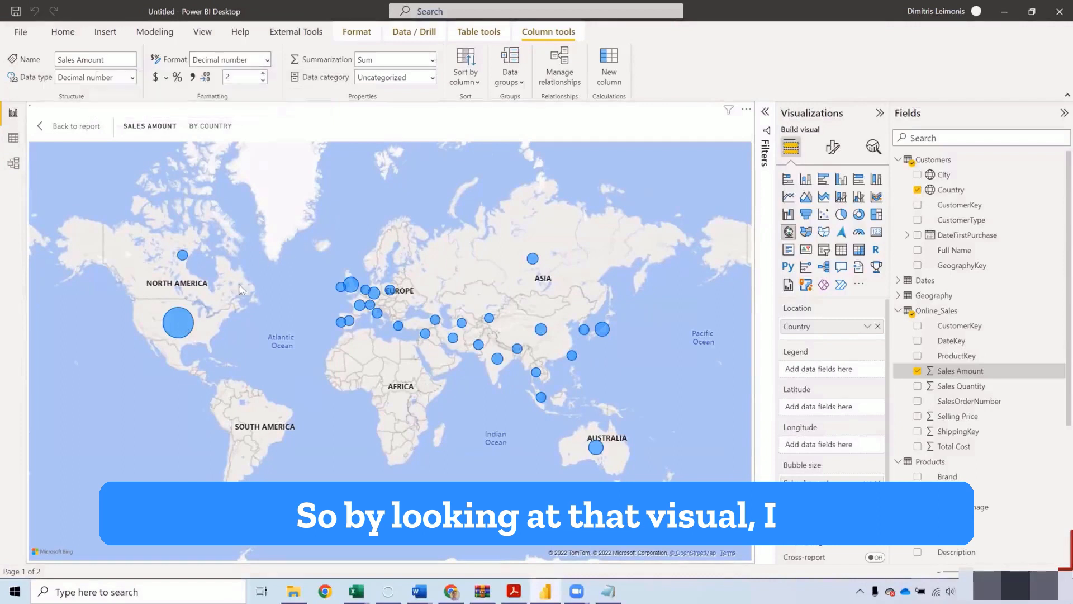
mouse_move(189, 319)
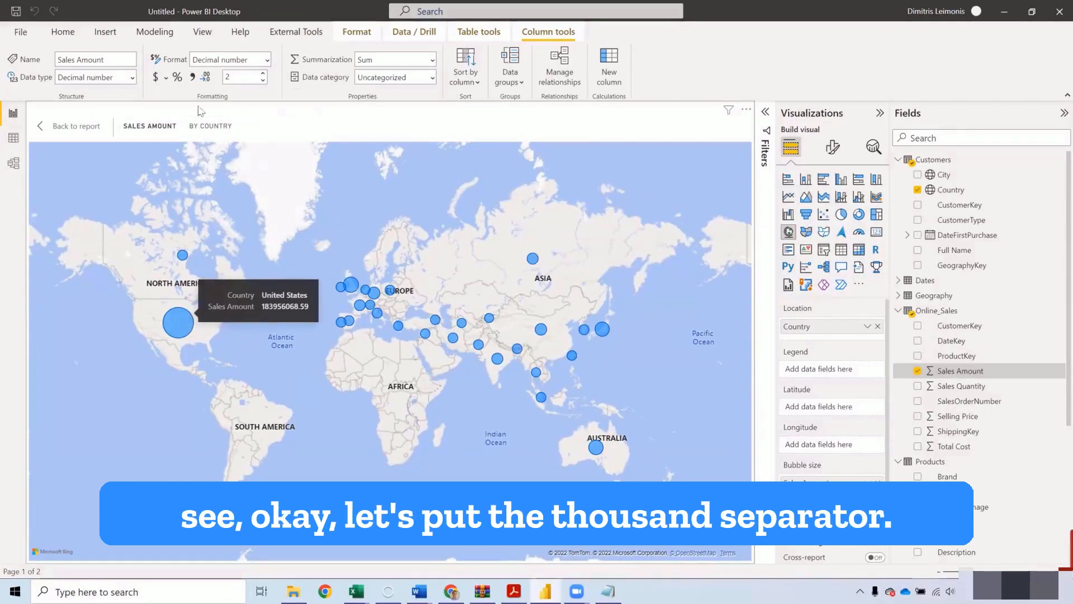
click(193, 78)
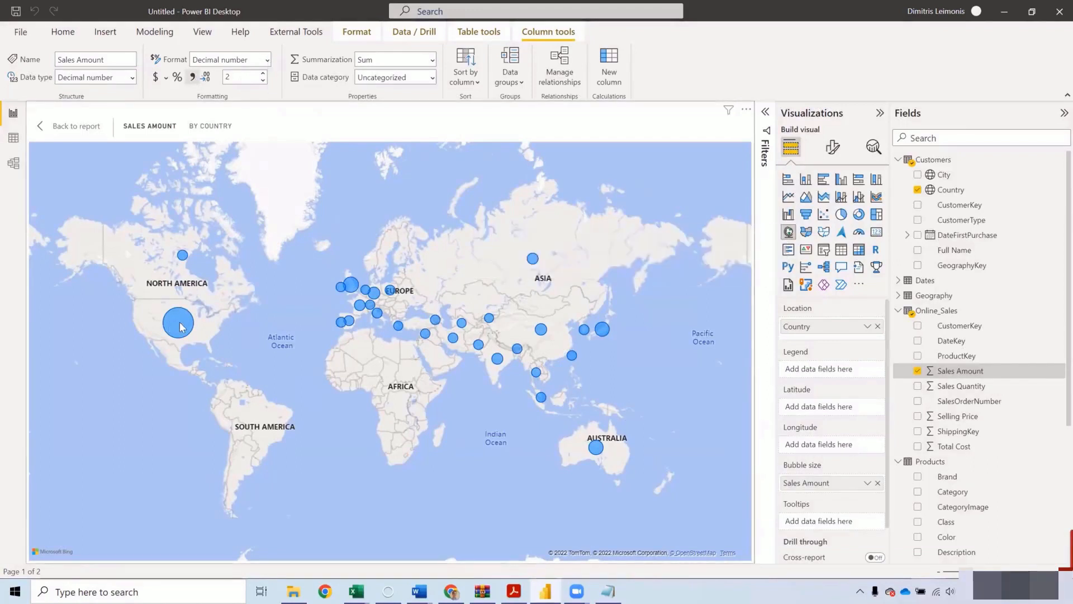
Inspect the Sales Amount tooltips of country bubbles such as the United Kingdom and Russia, and return to the report page
mouse_move(180, 327)
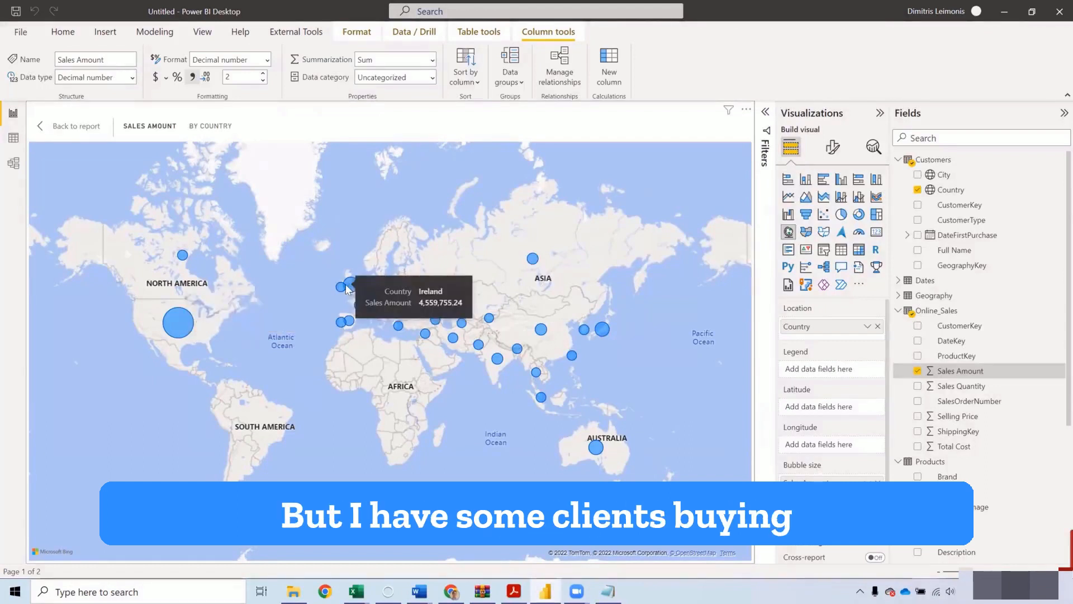
mouse_move(351, 288)
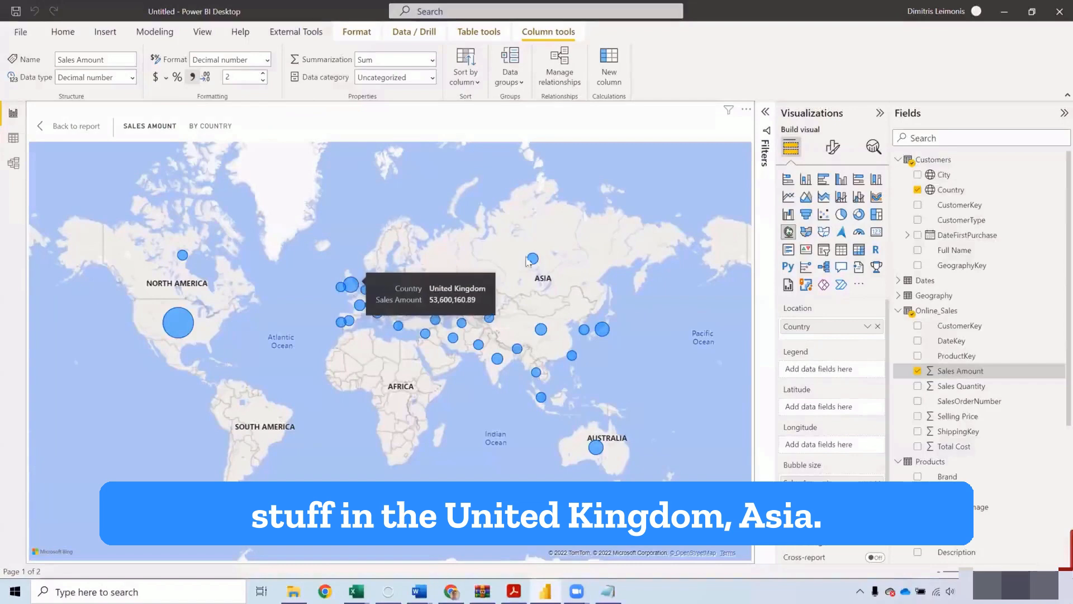
mouse_move(533, 260)
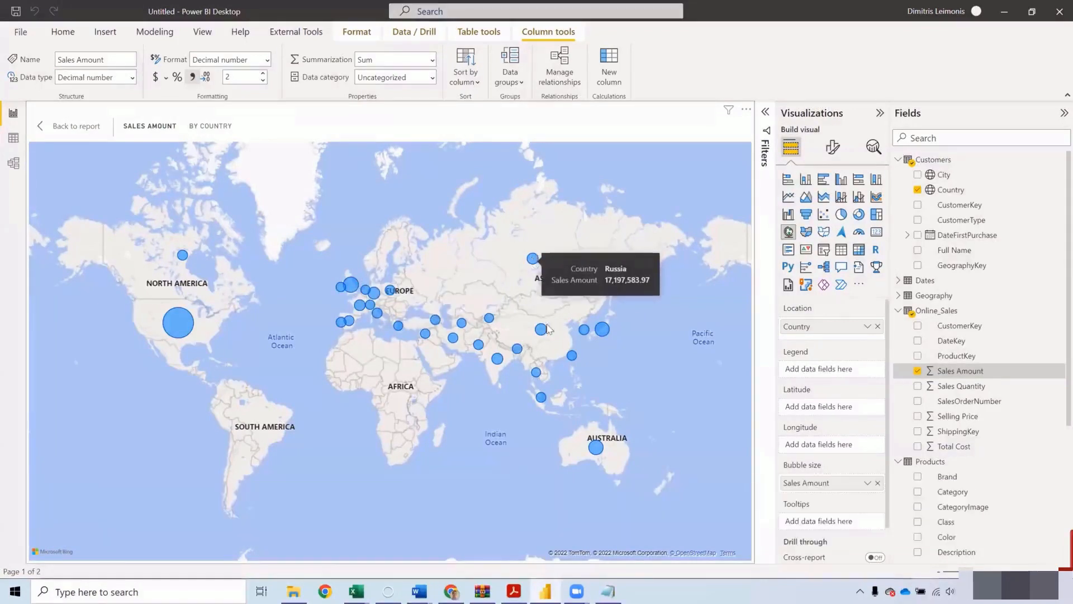
mouse_move(553, 329)
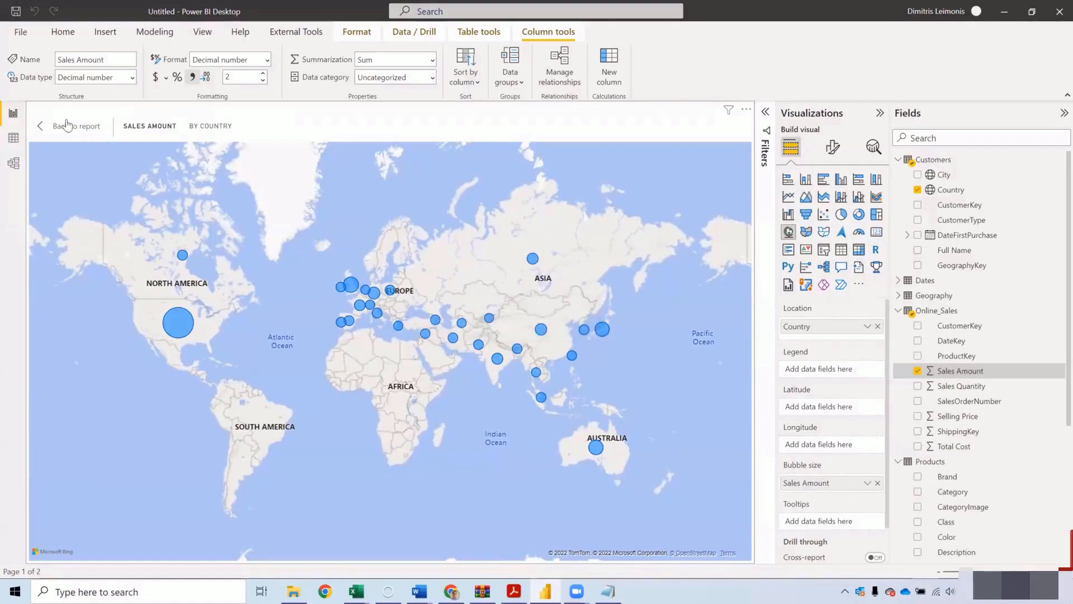
click(67, 124)
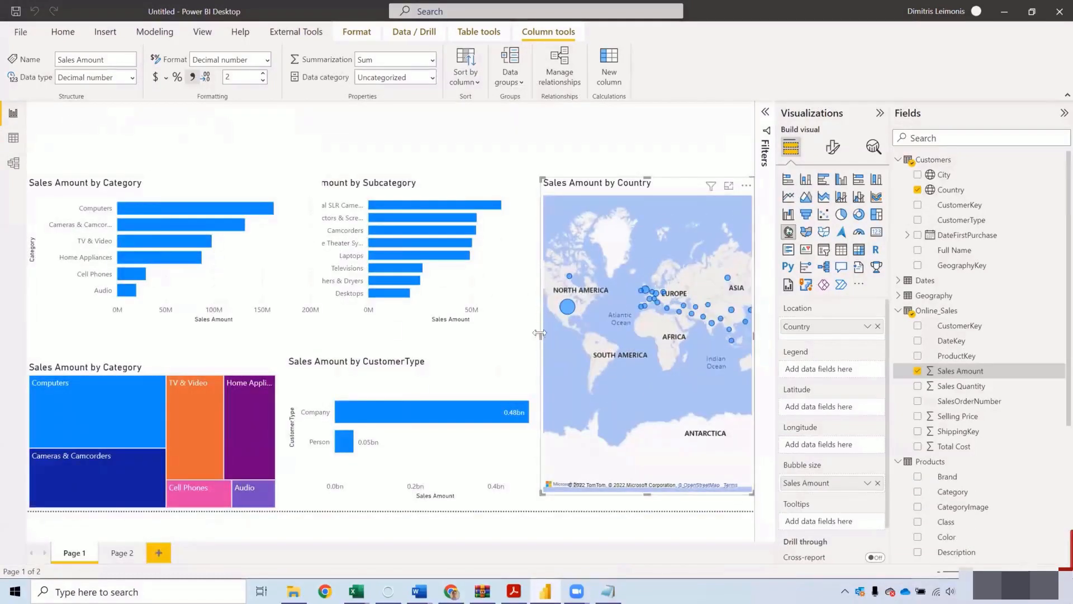
Widen the map slightly towards the bar charts and narrow the CustomerType chart so the two do not overlap
drag(540, 338, 522, 341)
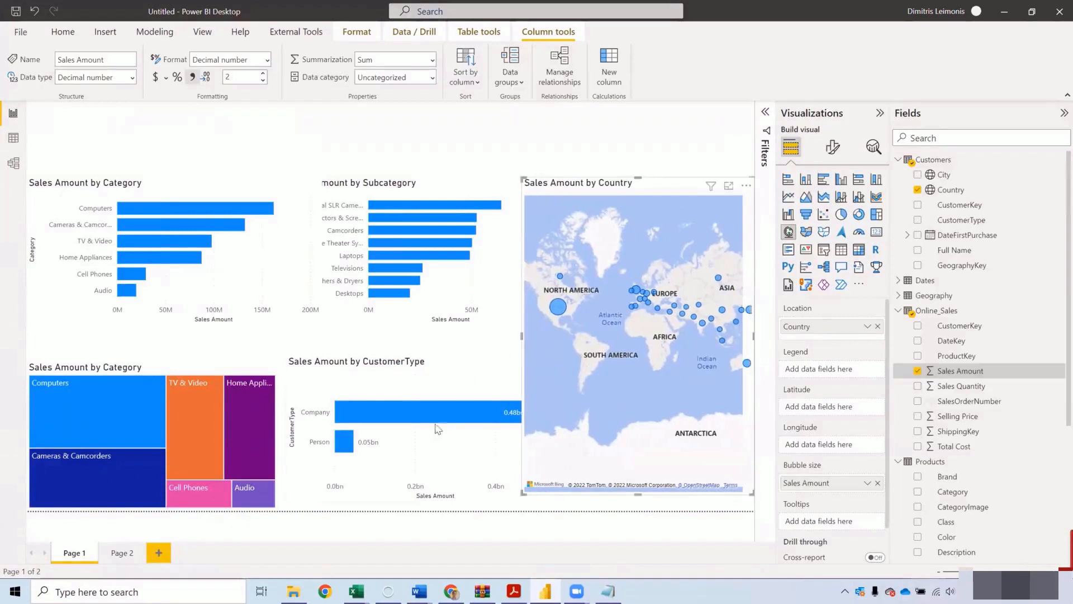
click(508, 397)
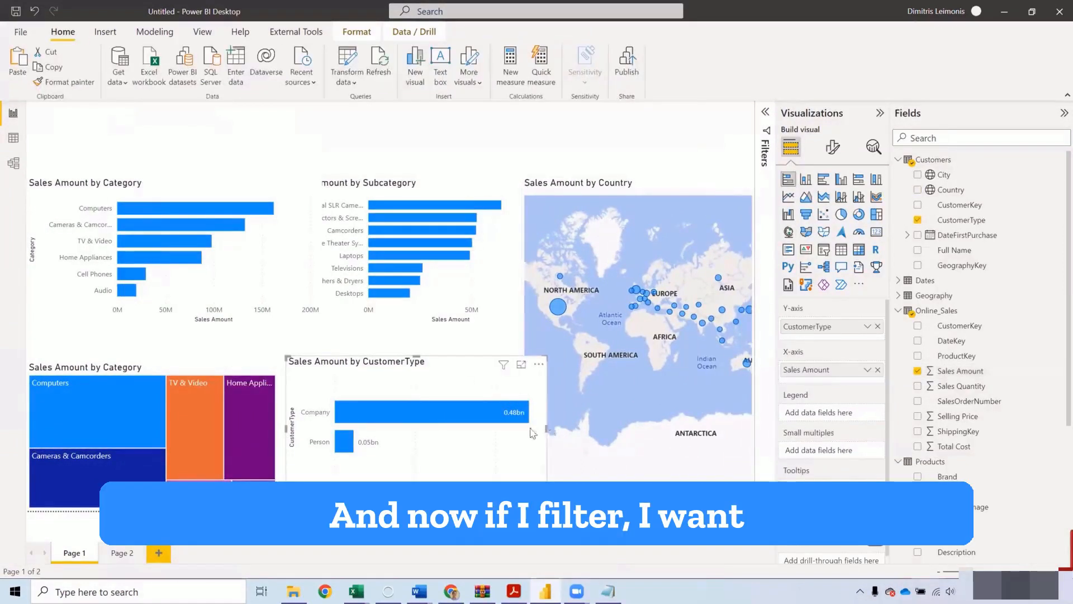
drag(548, 431, 515, 430)
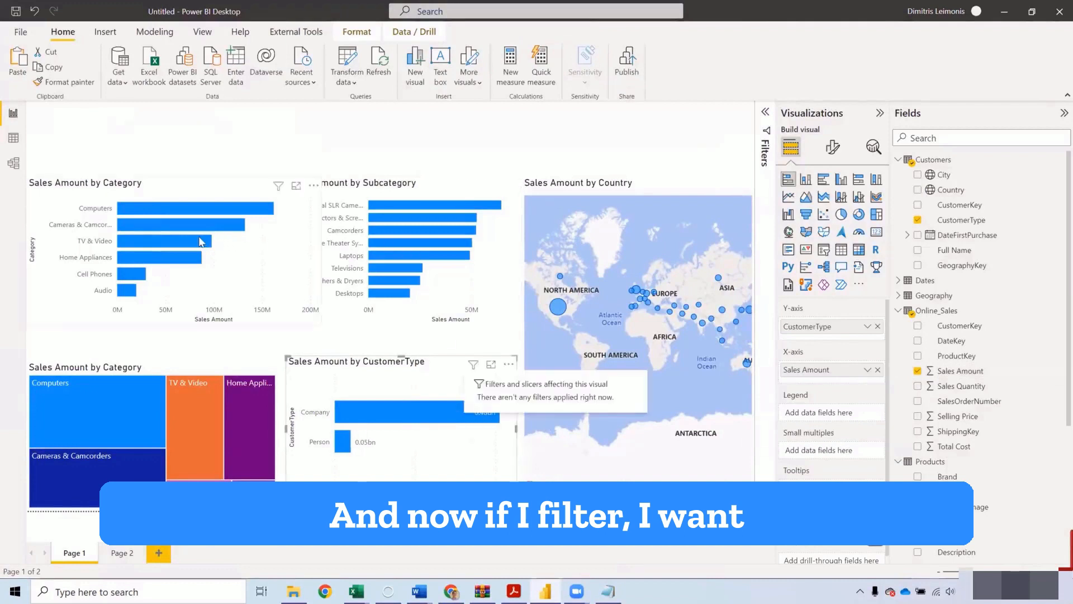
Cross-filter the page by TV & Video, Cameras & Camcorders, Cell Phones, Computers and the Projectors & Screens subcategory, and clear the selection
mouse_move(173, 241)
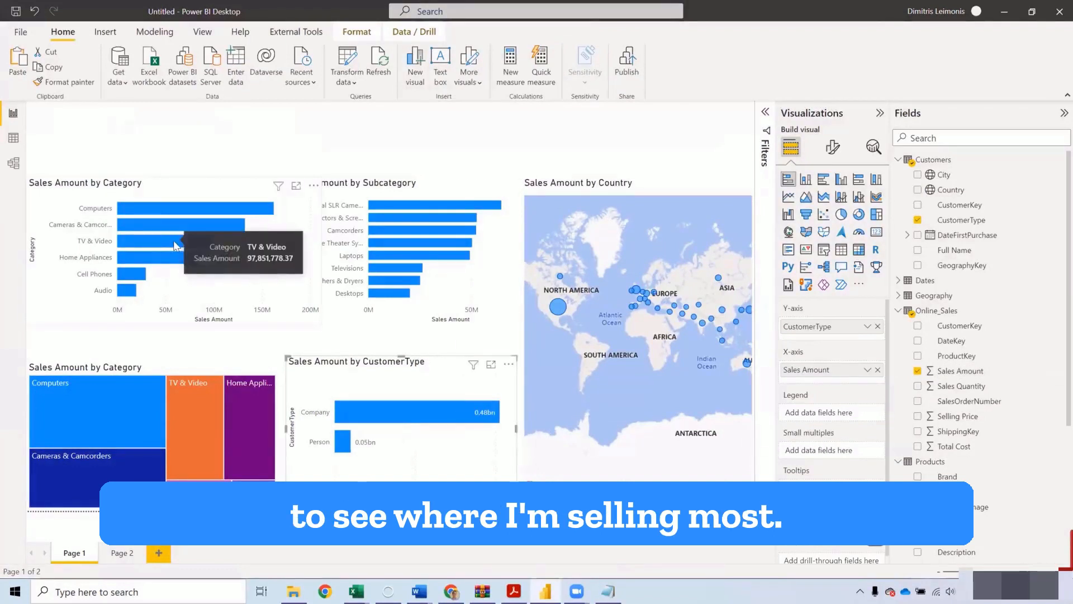
click(174, 241)
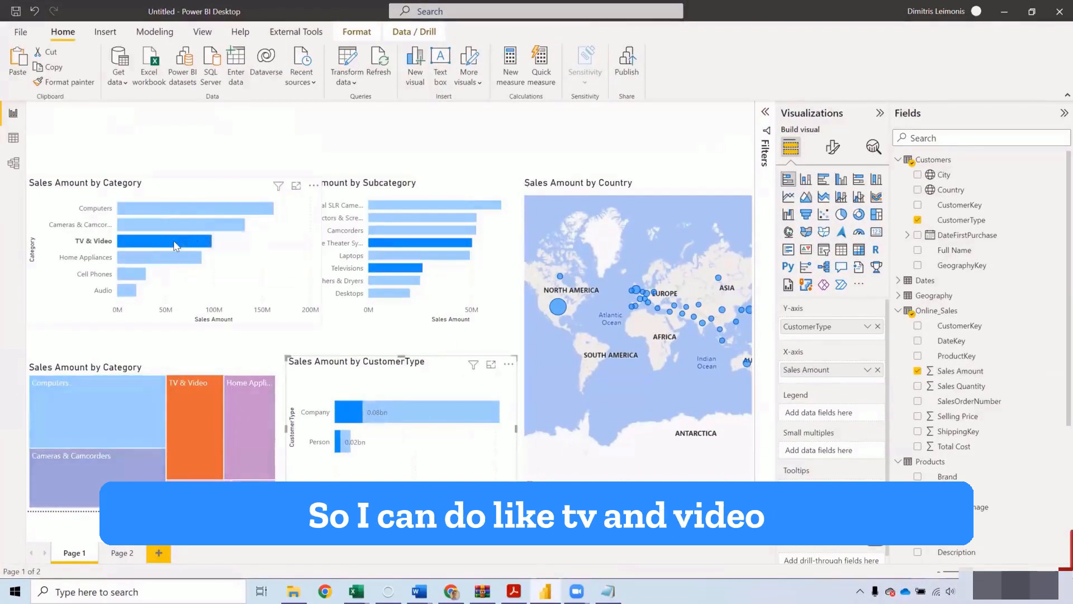
click(178, 224)
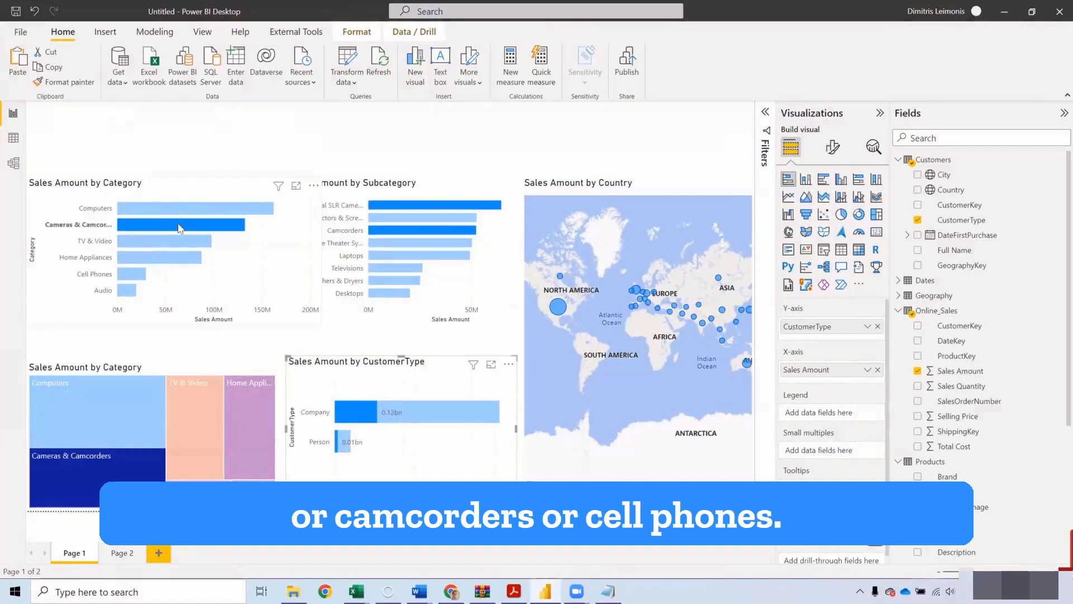
click(141, 277)
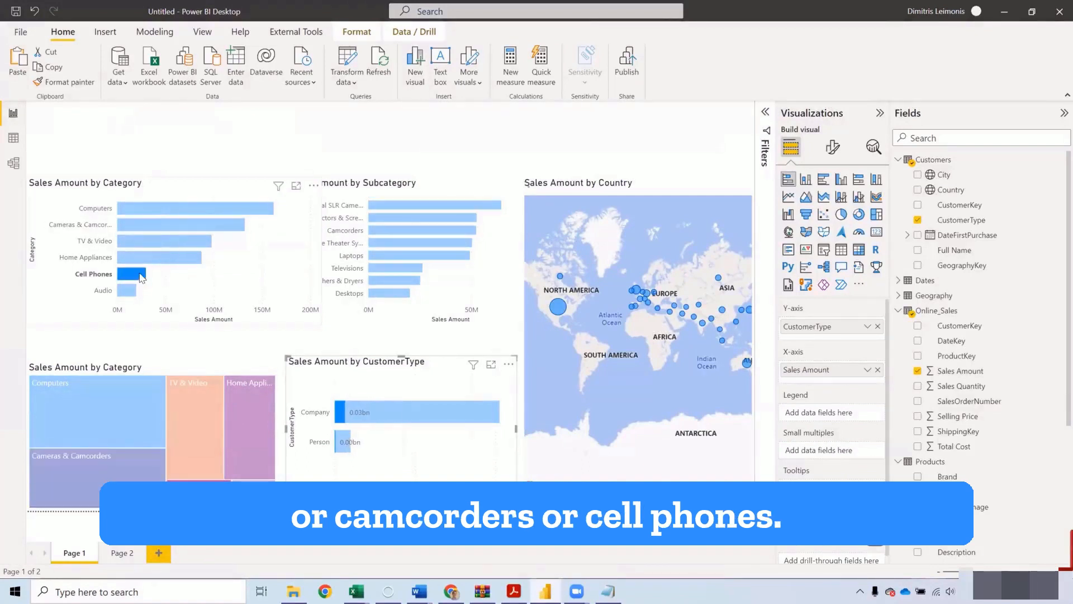
click(204, 209)
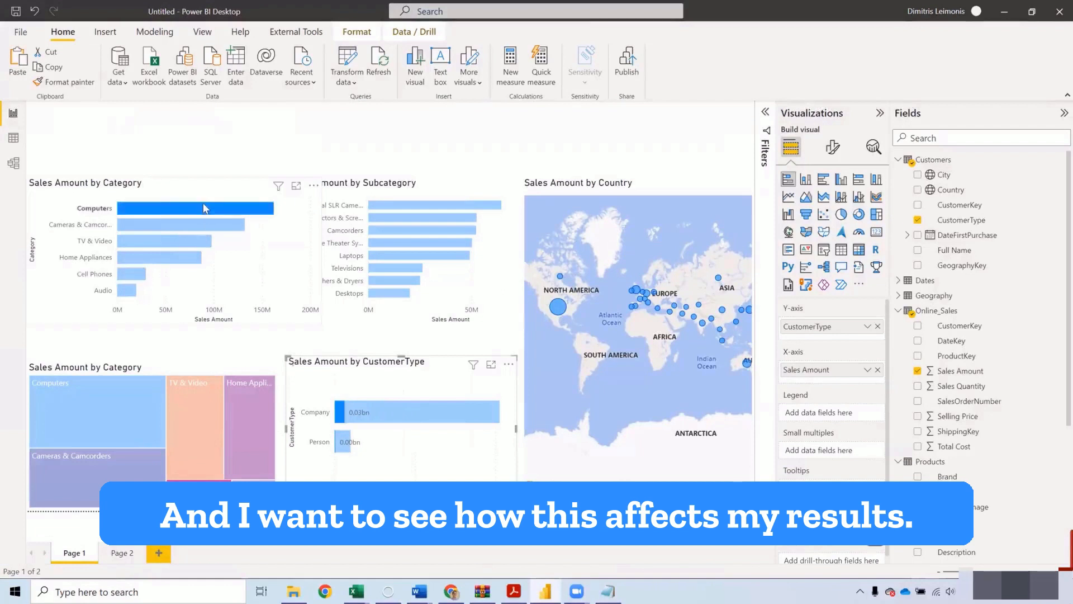
click(450, 218)
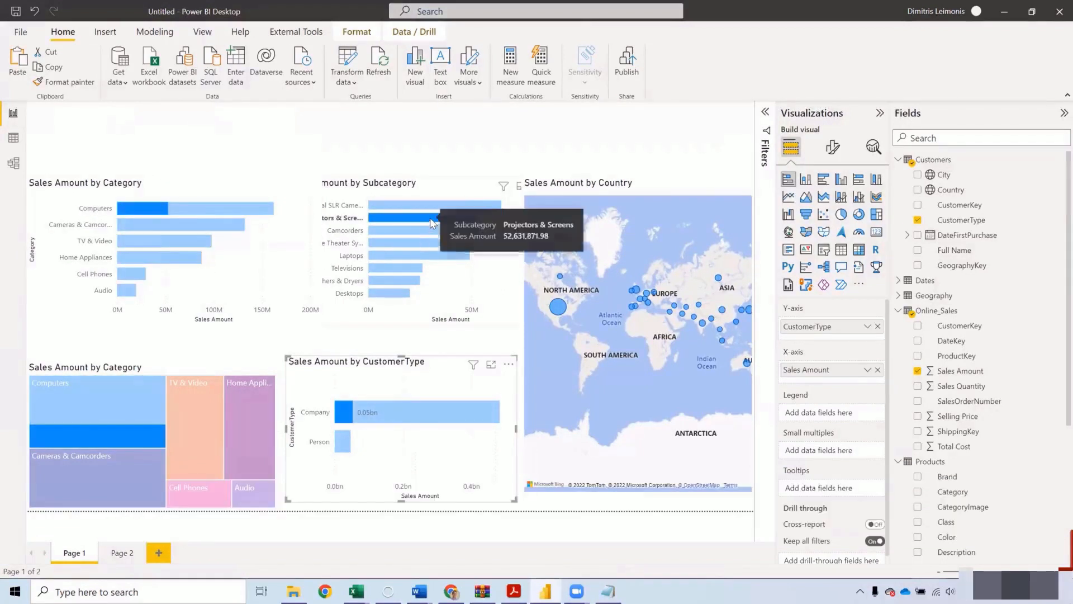
click(432, 224)
Narrow the Sales Amount by Category bar chart so it stops overlapping the Subcategory chart
click(299, 248)
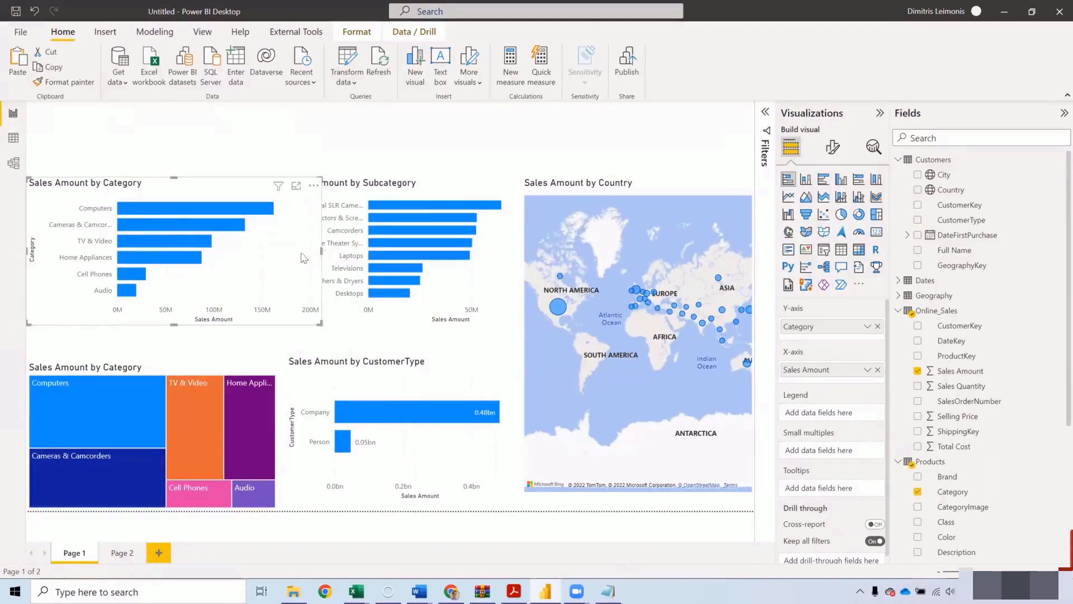
drag(321, 253, 249, 253)
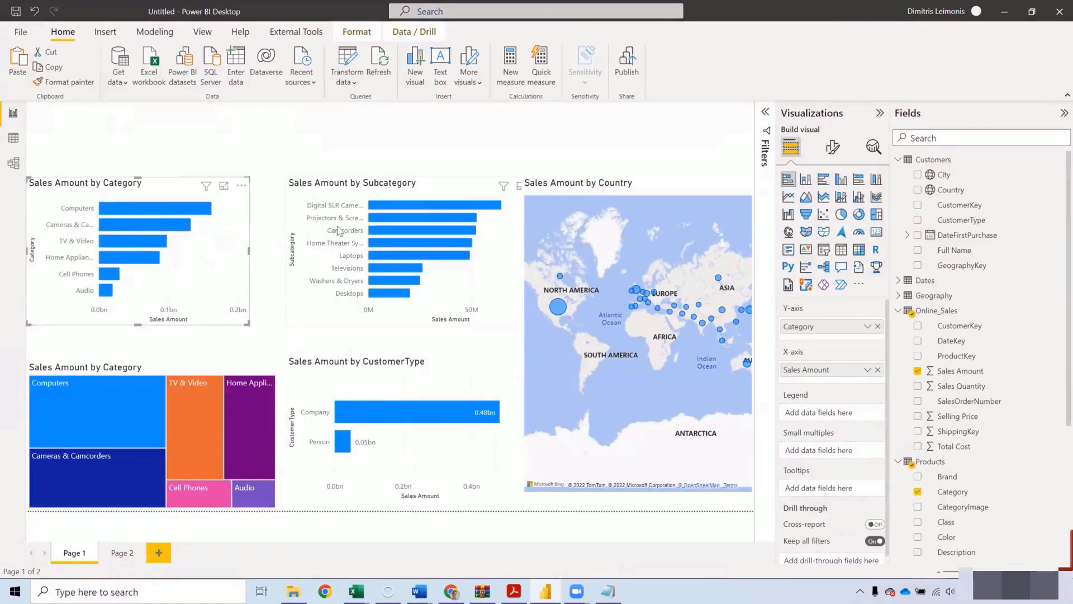
click(291, 254)
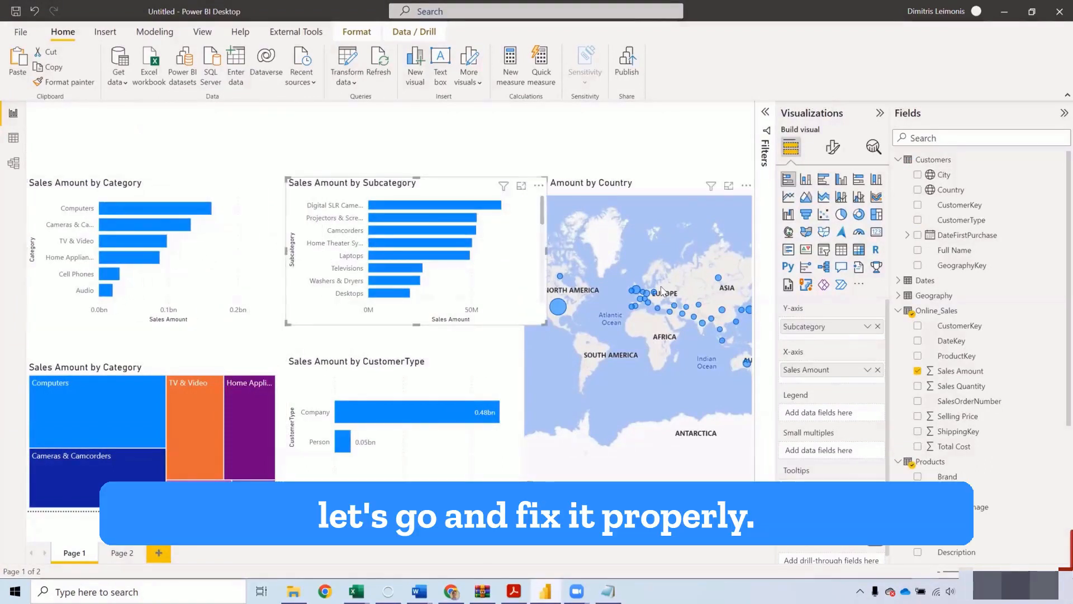
Move the CustomerType chart up to the free area above the Subcategory chart and select the map visual
click(638, 293)
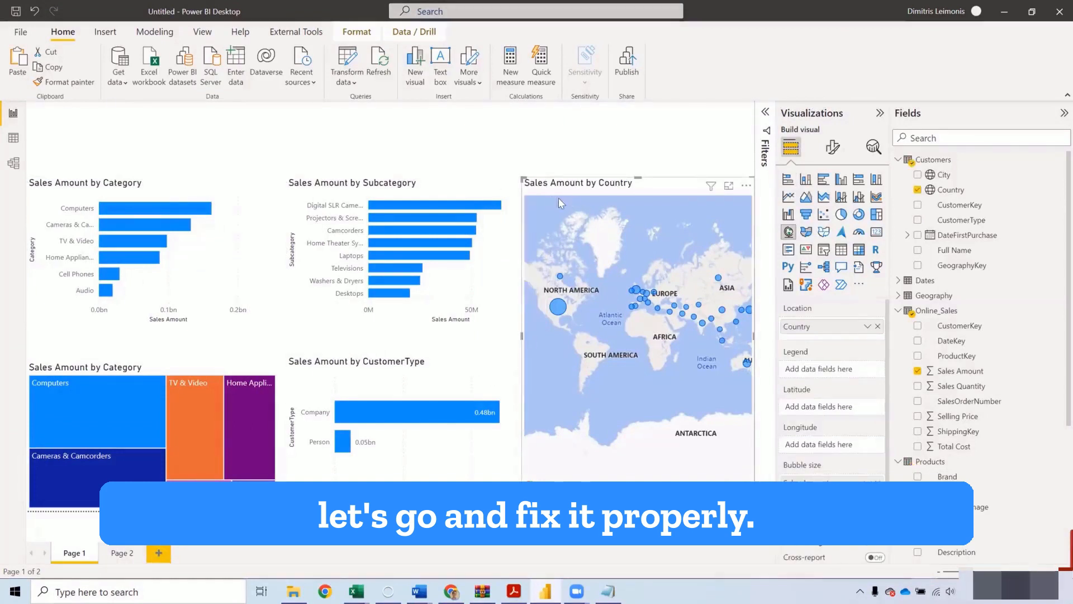
click(474, 366)
drag(440, 380, 513, 129)
click(717, 364)
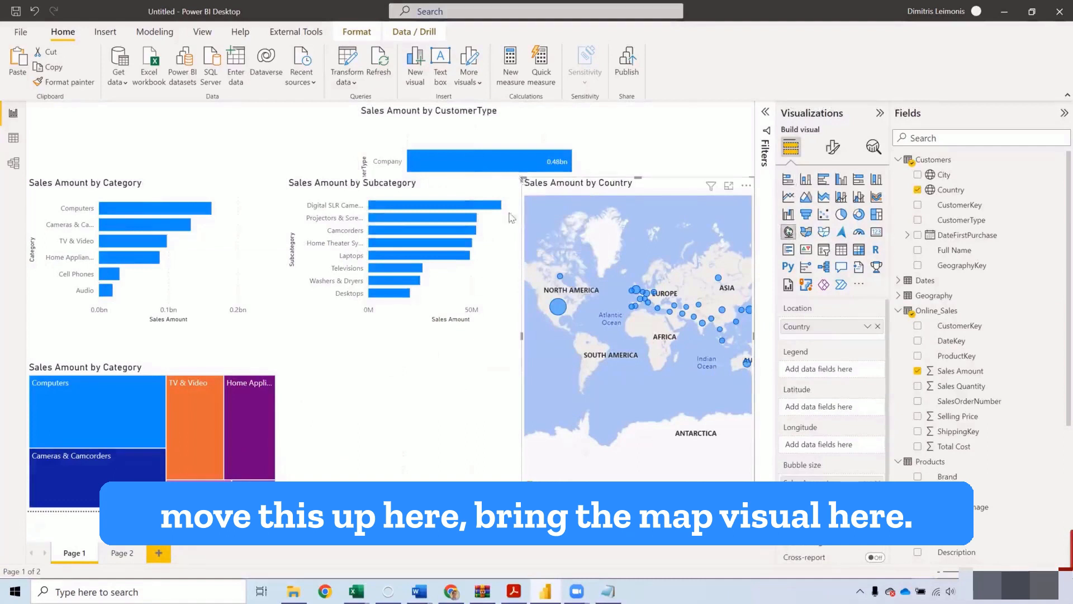
Resize the Sales Amount by Country map into the area below the Subcategory chart, ending at the page's lower edge and leaving free space beside the treemap
drag(519, 176, 279, 328)
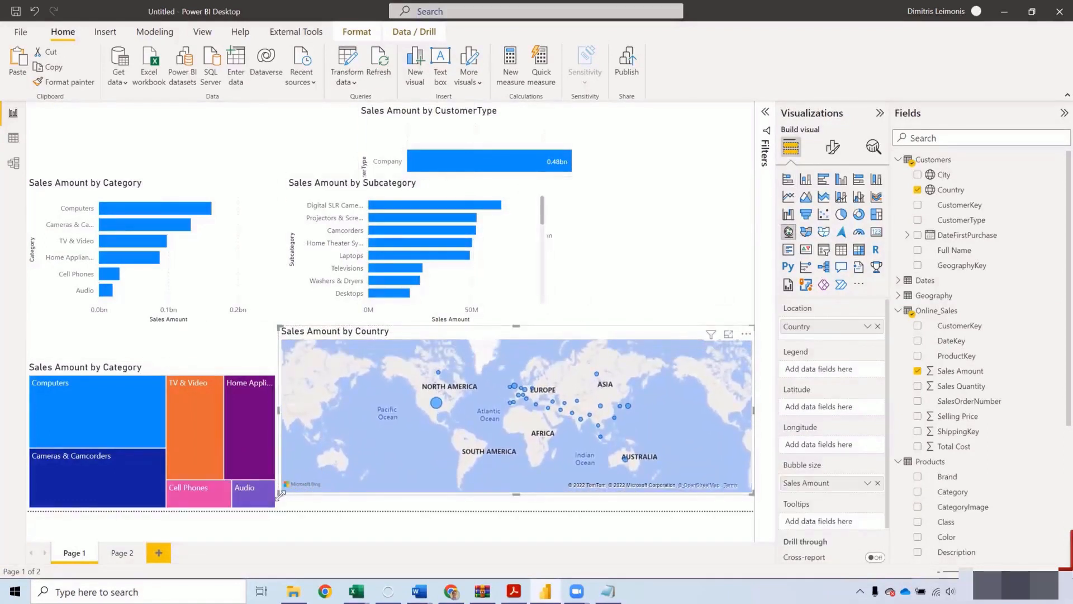
drag(280, 496, 287, 509)
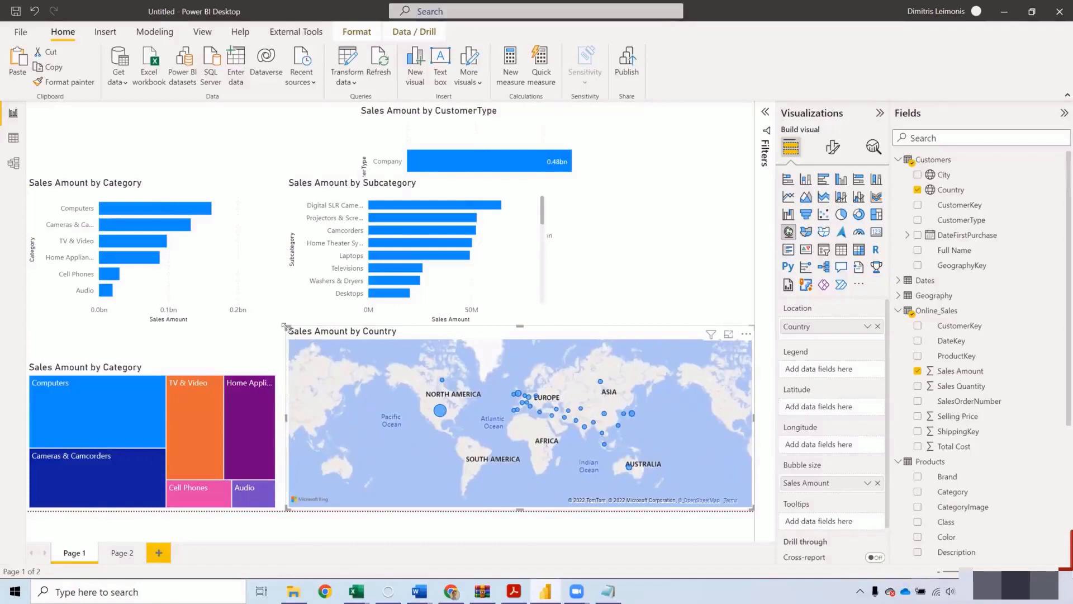
drag(286, 419, 455, 435)
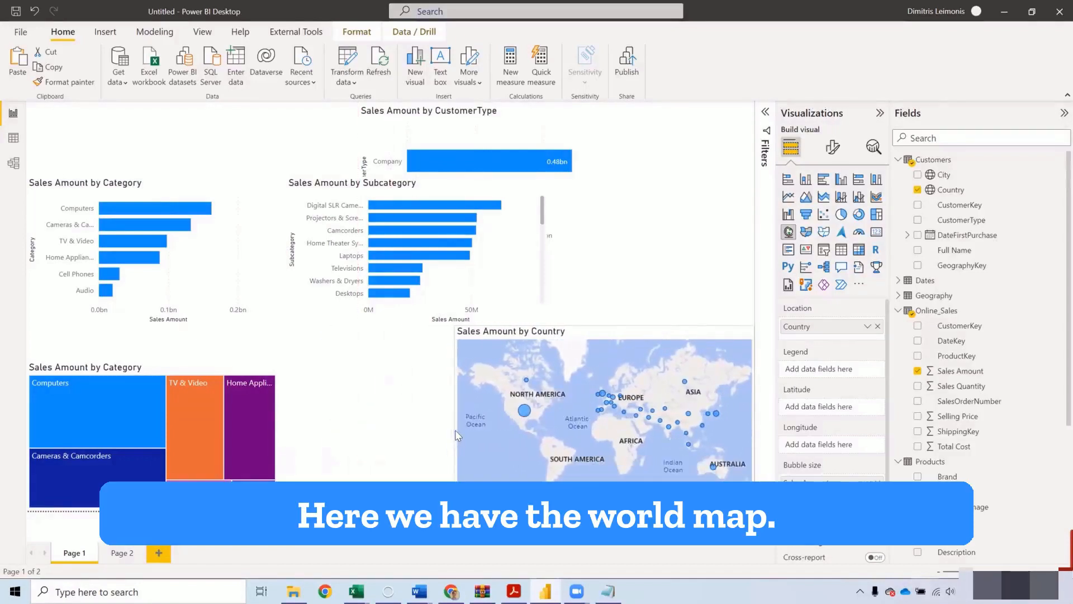
click(332, 390)
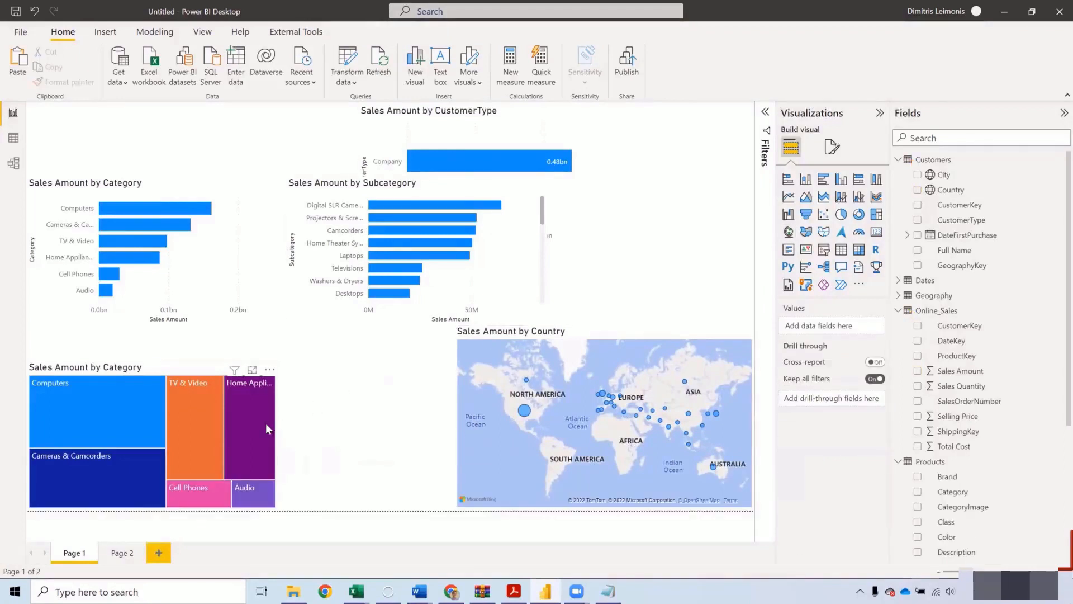
Widen the Sales Amount by Category treemap to just short of the map and raise its upper edge level with the map's
click(266, 423)
drag(279, 435, 452, 442)
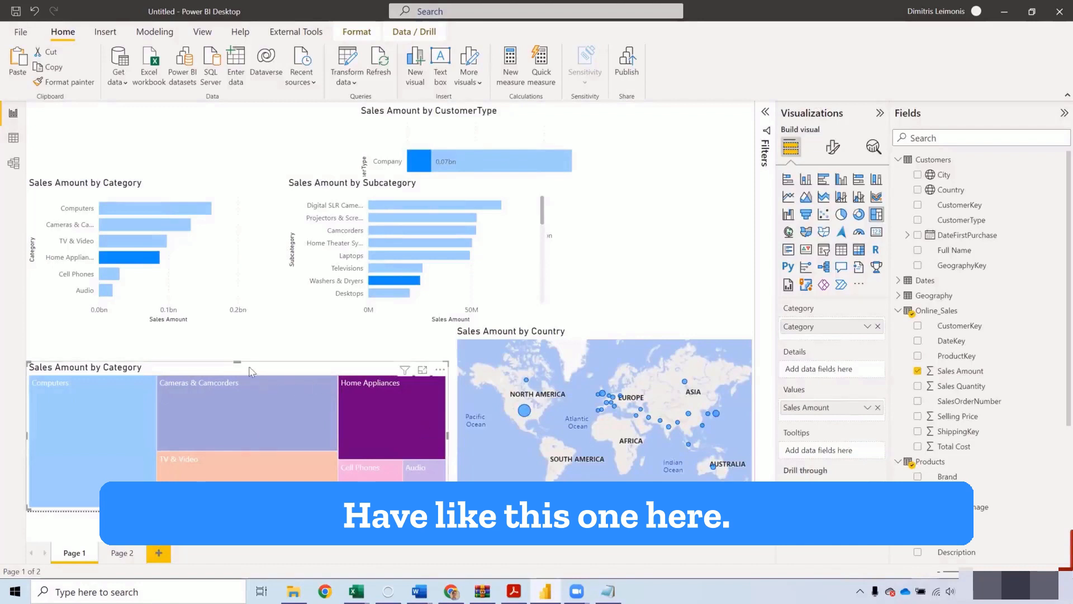
drag(238, 364, 248, 334)
Move the Sales Amount by CustomerType chart into the free space above the map, beside the Subcategory chart
click(495, 255)
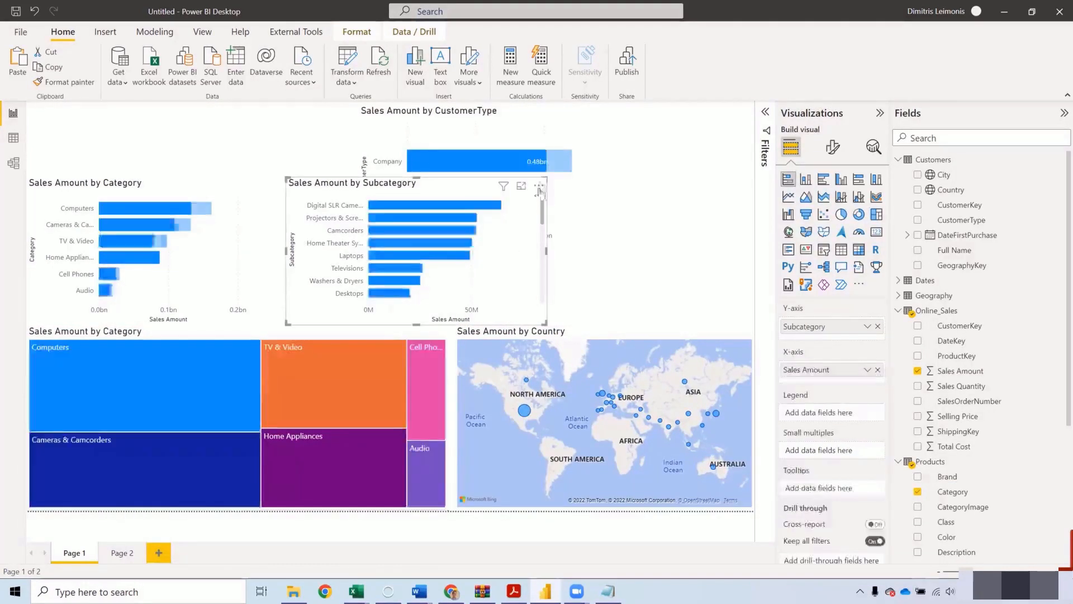
click(531, 142)
drag(501, 142, 662, 220)
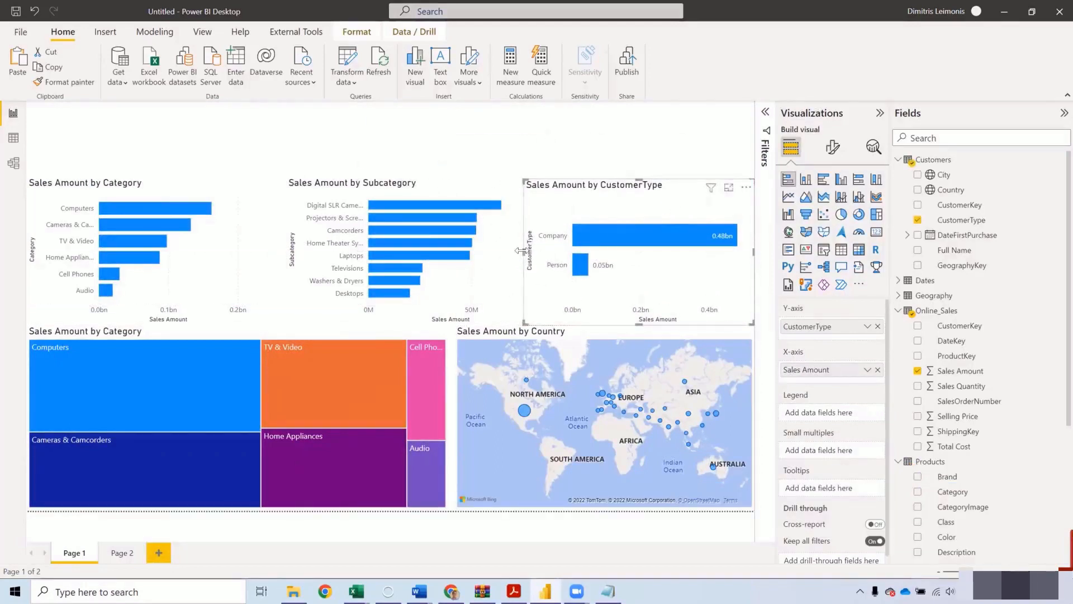
Widen the Subcategory chart and change the CustomerType chart to a narrower stacked column chart that fills the remaining width beside it
drag(520, 251, 568, 257)
click(526, 255)
click(734, 281)
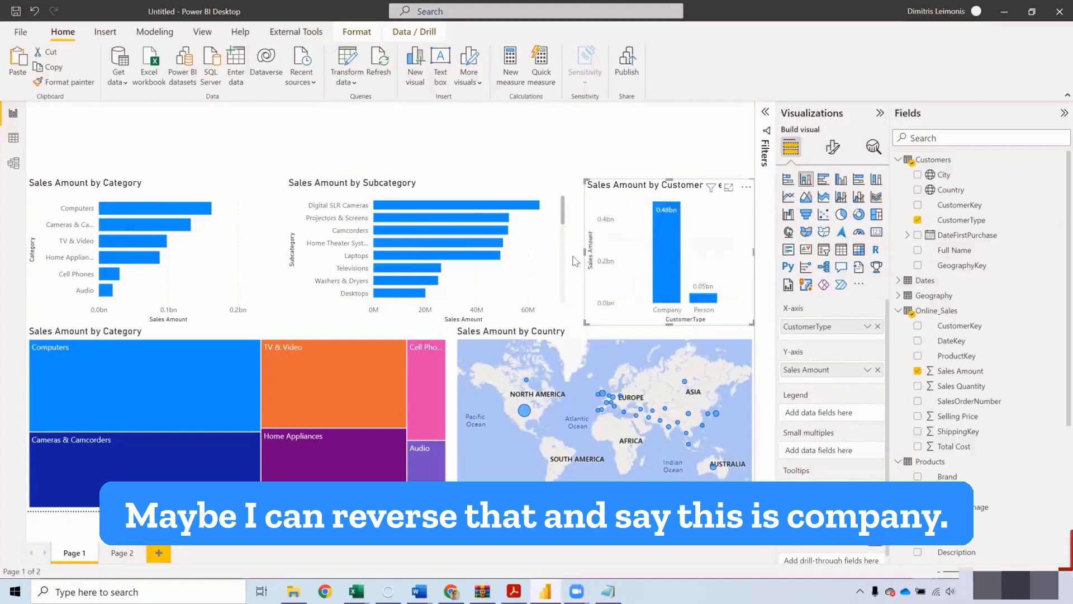
drag(585, 252, 567, 255)
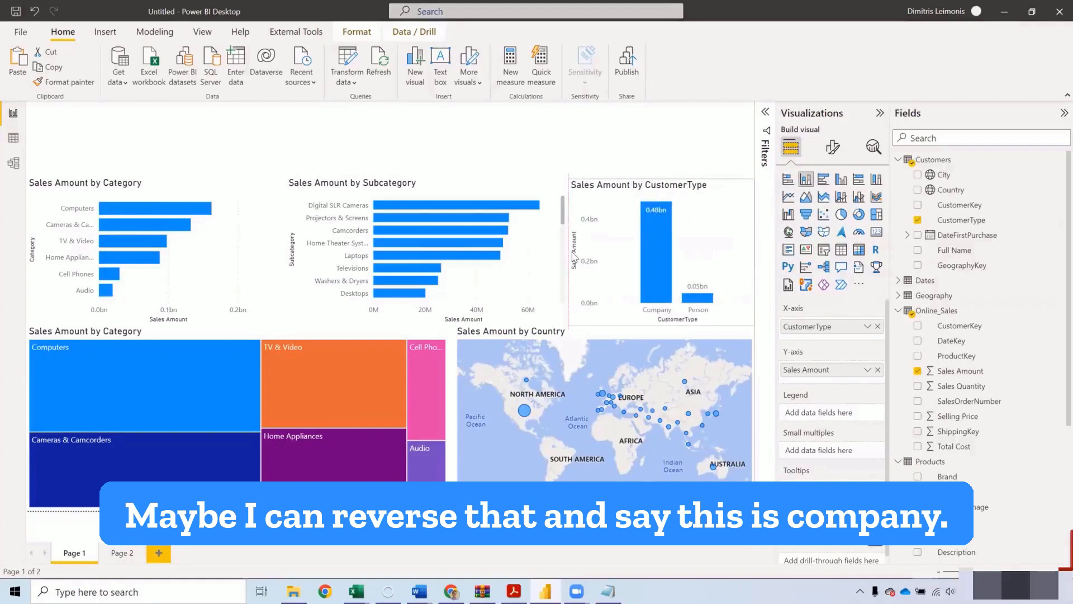
click(538, 256)
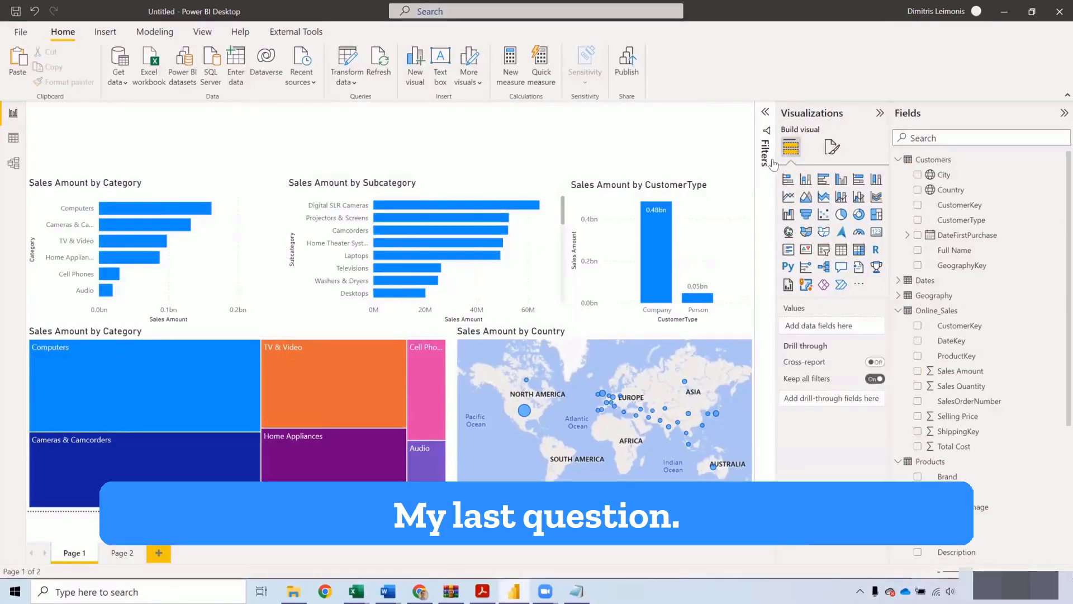
Cross-filter the page by the map's United States bubble, a northwestern Europe bubble and the northernmost Asia bubble, clearing each selection
click(643, 346)
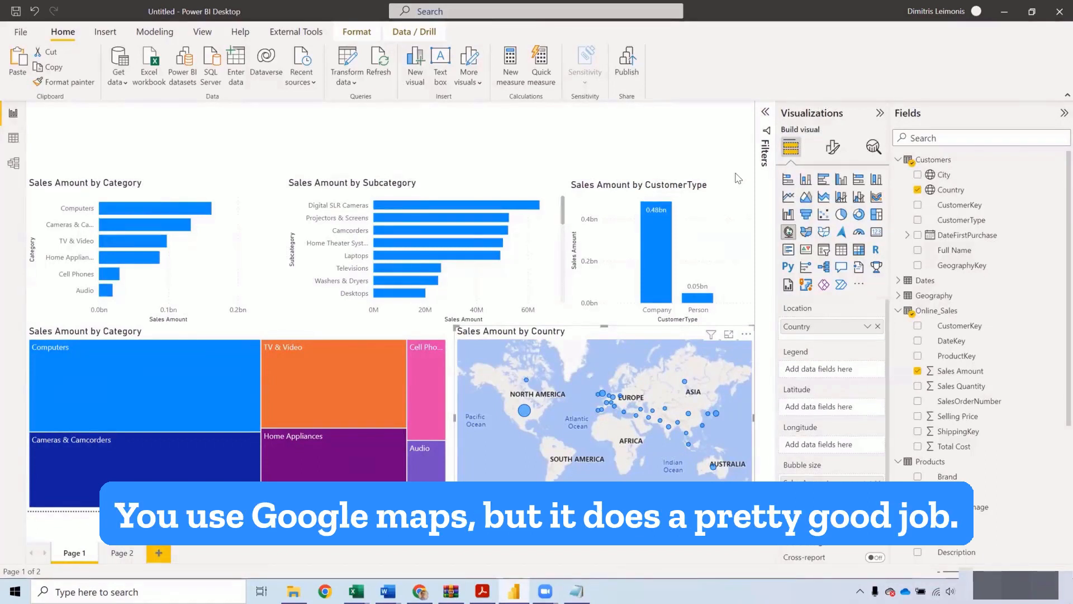
click(524, 411)
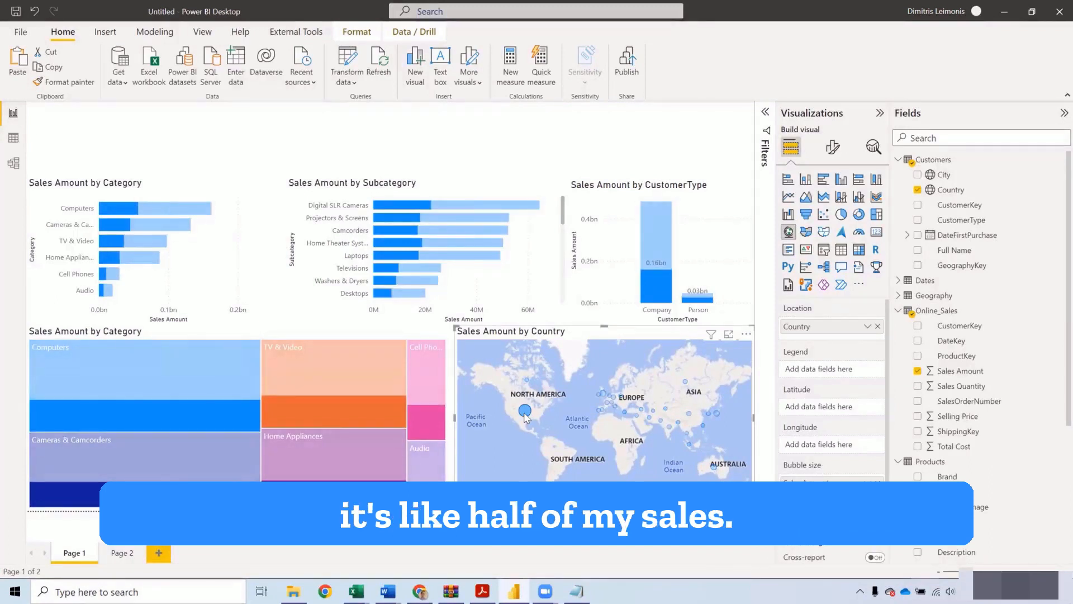
click(606, 398)
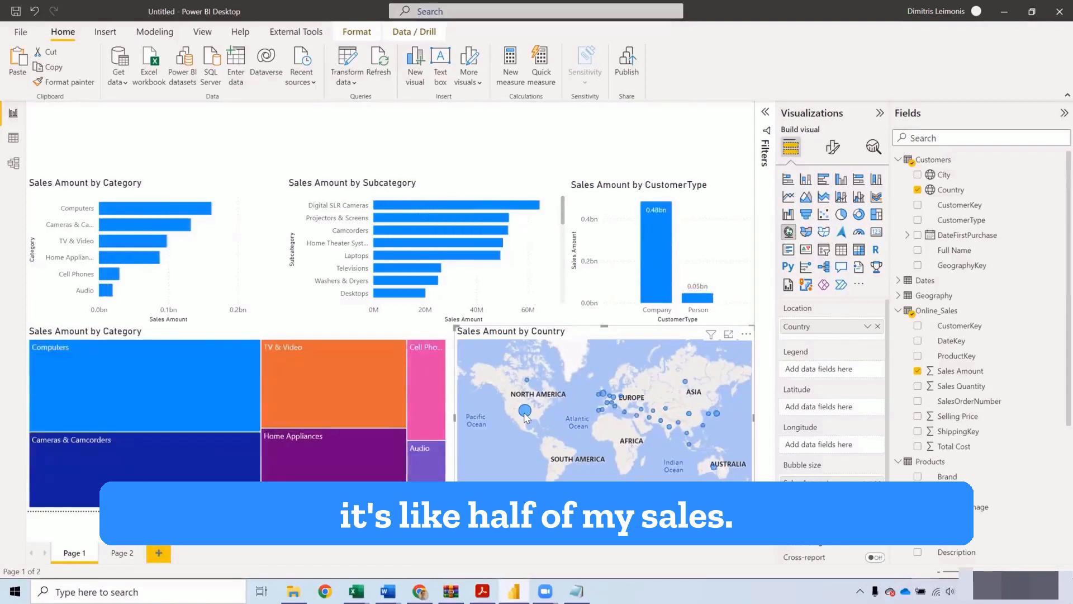
click(604, 394)
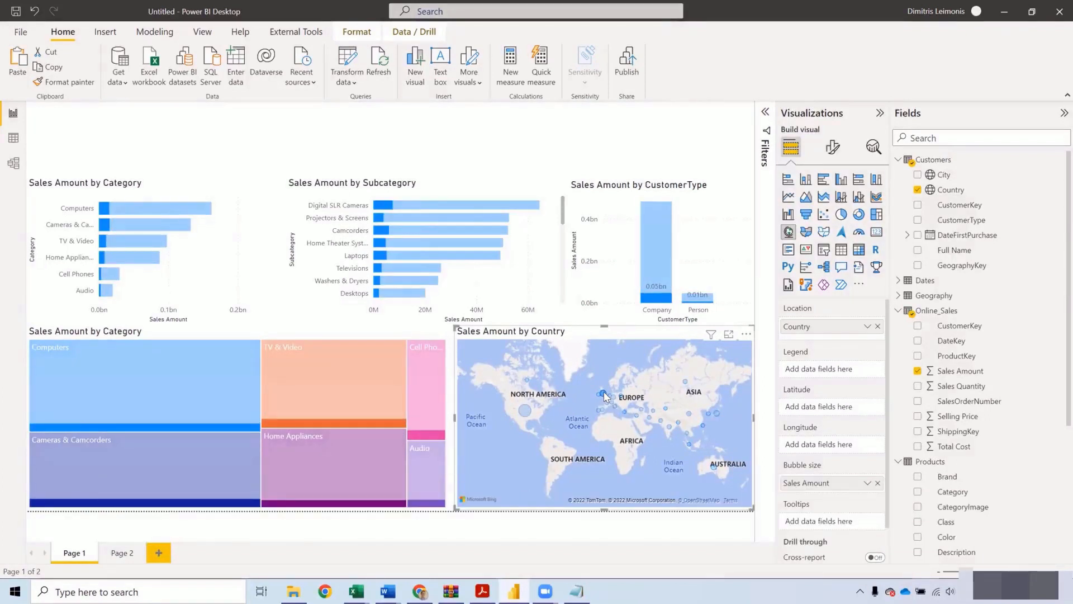
click(604, 394)
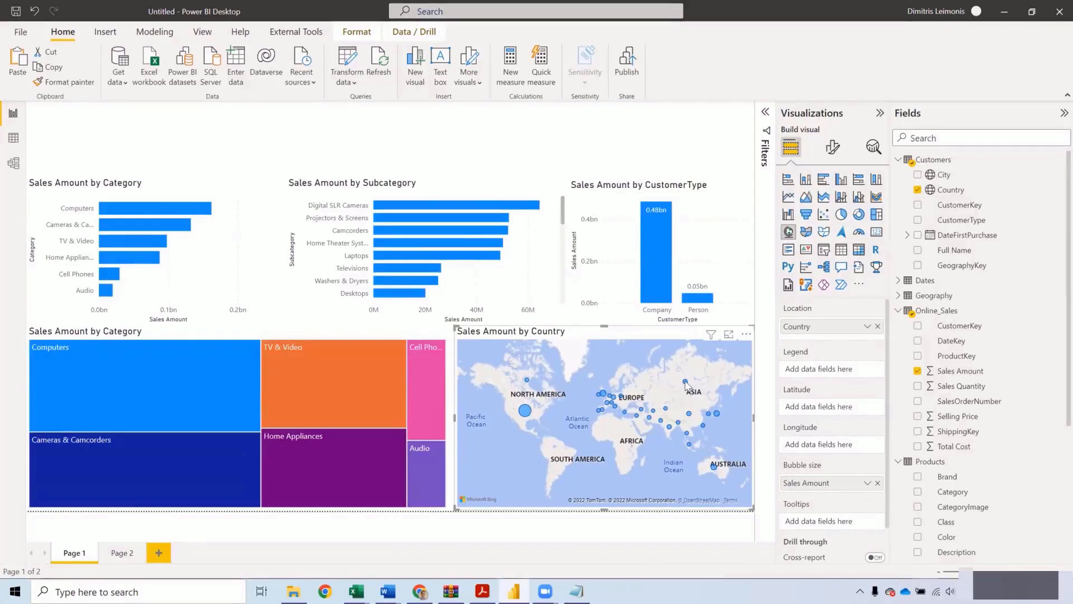
click(686, 383)
click(685, 383)
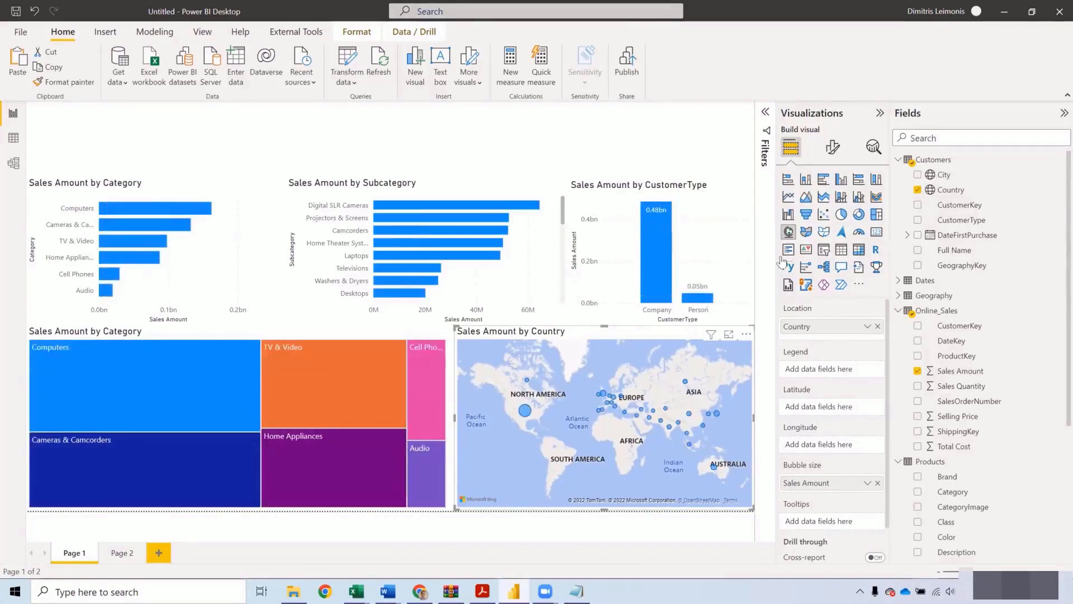